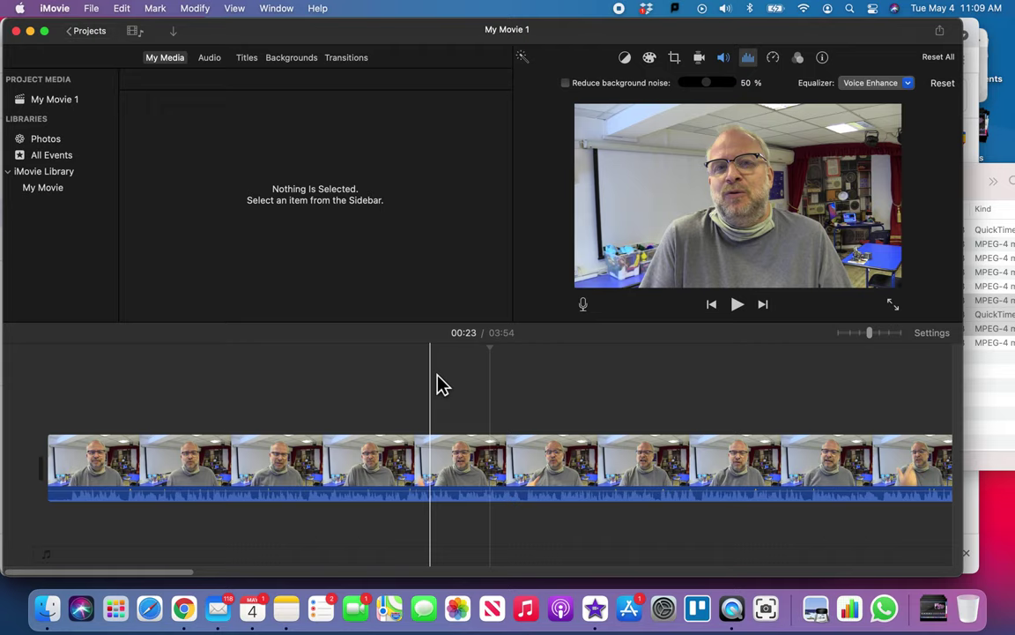
Stop the talking-head playback and scroll along the timeline toward its end.
{"action": "scroll", "coordinate": [574, 381], "scroll_direction": "right", "scroll_amount": 10}
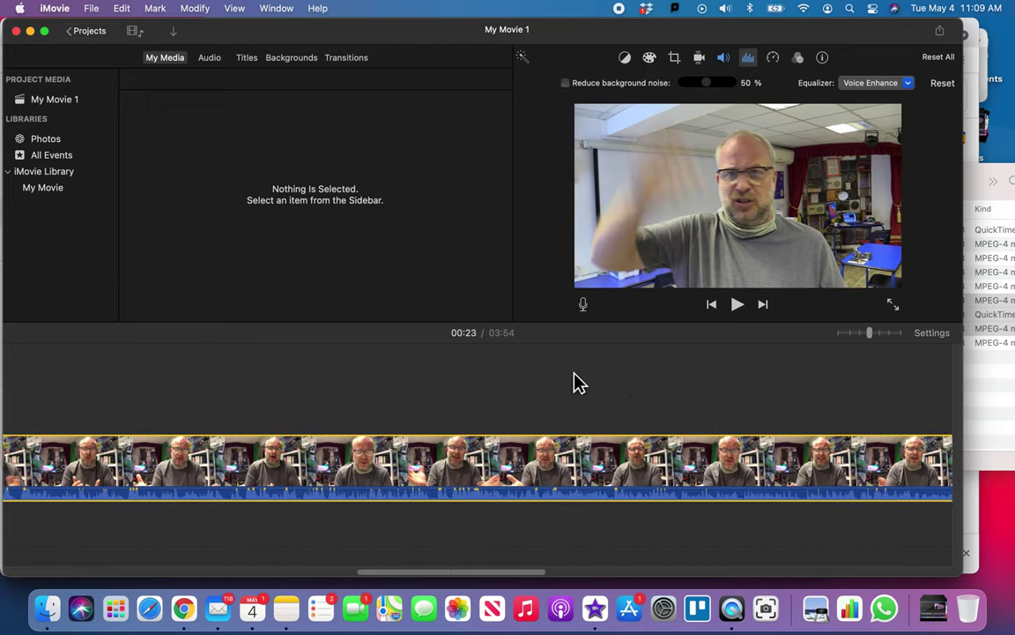
{"action": "scroll", "coordinate": [574, 381], "scroll_direction": "left", "scroll_amount": 10}
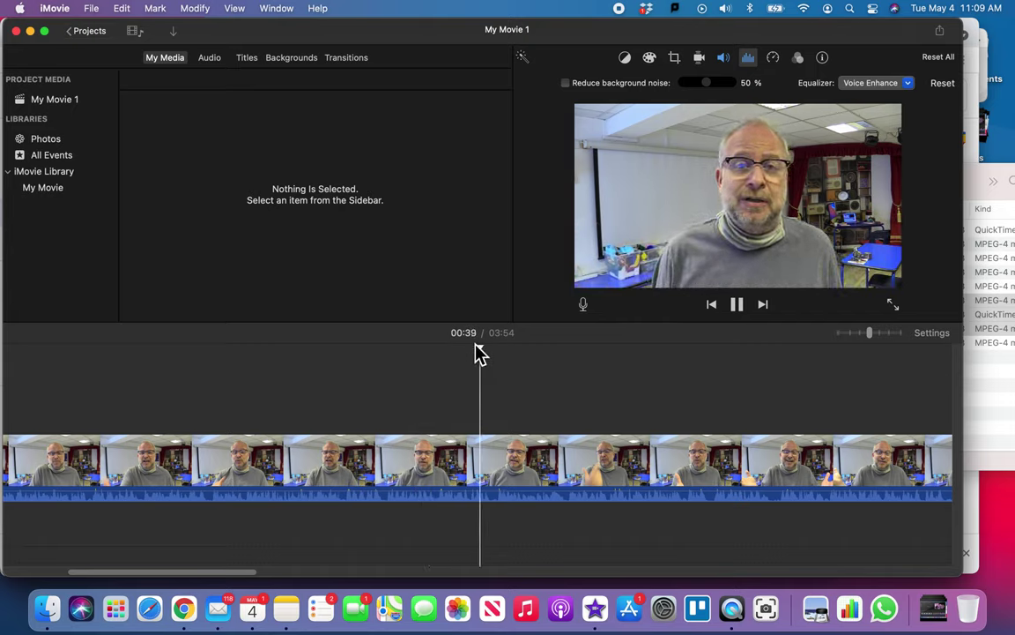
{"action": "key", "text": "space"}
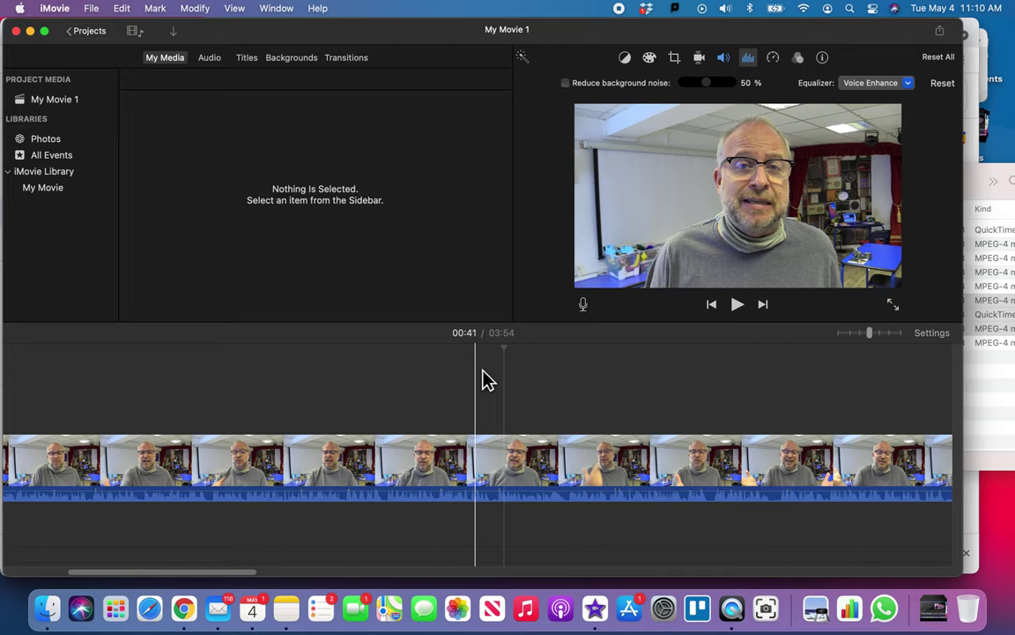
{"action": "scroll", "coordinate": [569, 377], "scroll_direction": "right", "scroll_amount": 10}
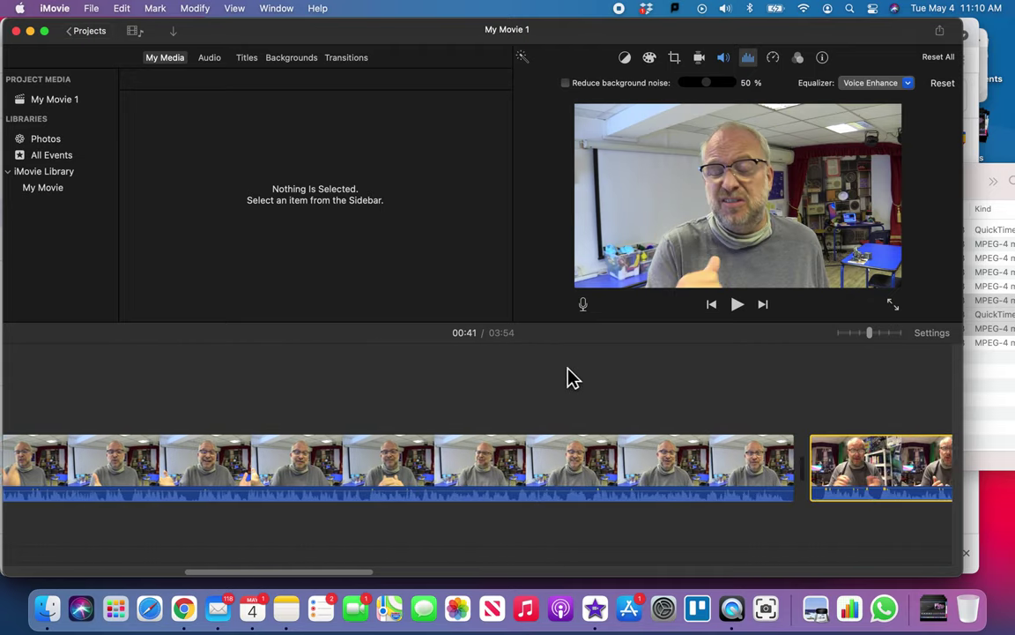
{"action": "scroll", "coordinate": [568, 377], "scroll_direction": "right", "scroll_amount": 15}
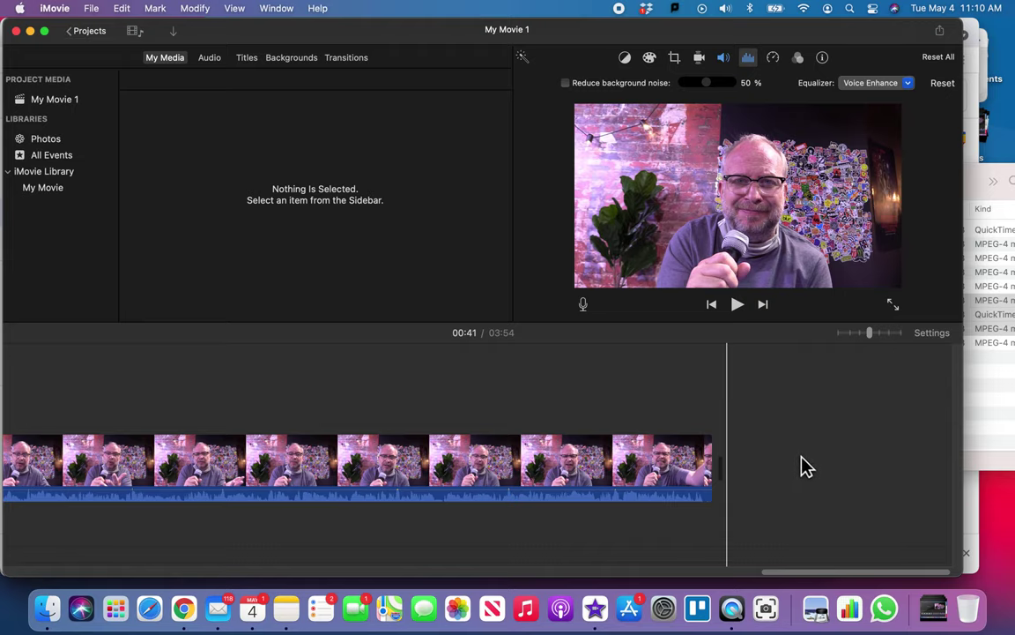
Drag model rocket launch.mp4 from the video clips folder onto the movie's end and select it.
{"action": "left_click", "coordinate": [49, 617]}
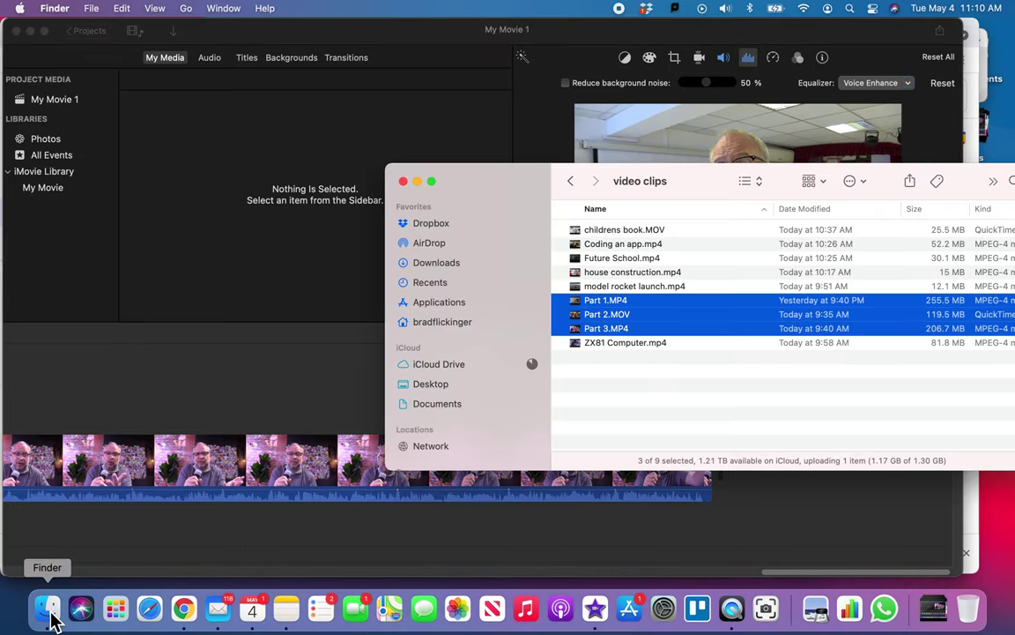
{"action": "left_click", "coordinate": [628, 288]}
{"action": "left_click_drag", "start_coordinate": [582, 300], "coordinate": [793, 494]}
{"action": "left_click", "coordinate": [791, 532]}
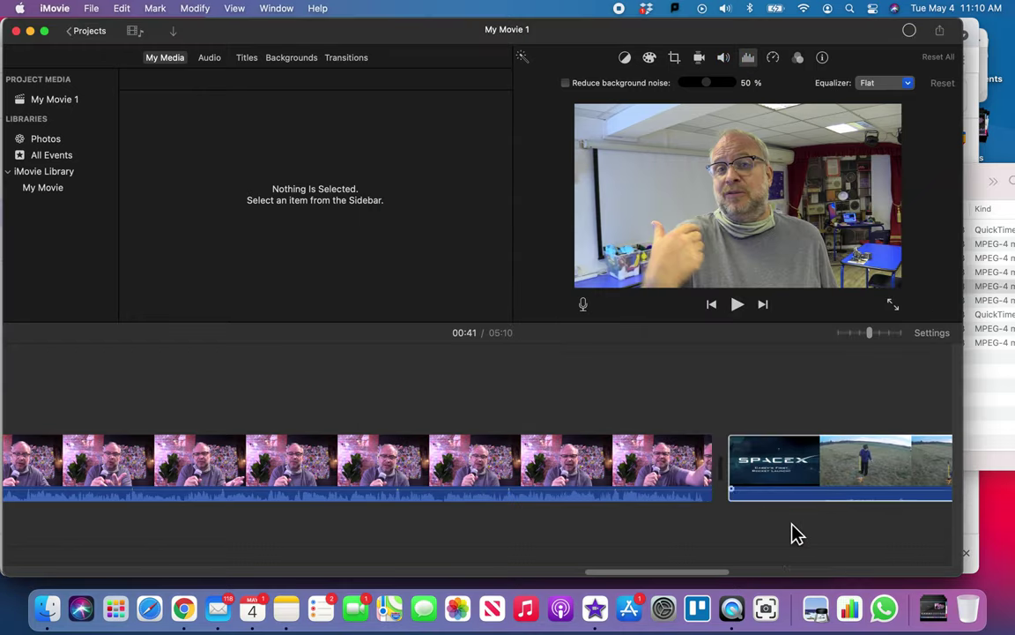
{"action": "left_click", "coordinate": [827, 492]}
{"action": "scroll", "coordinate": [826, 492], "scroll_direction": "right", "scroll_amount": 3}
{"action": "scroll", "coordinate": [827, 492], "scroll_direction": "right", "scroll_amount": 5}
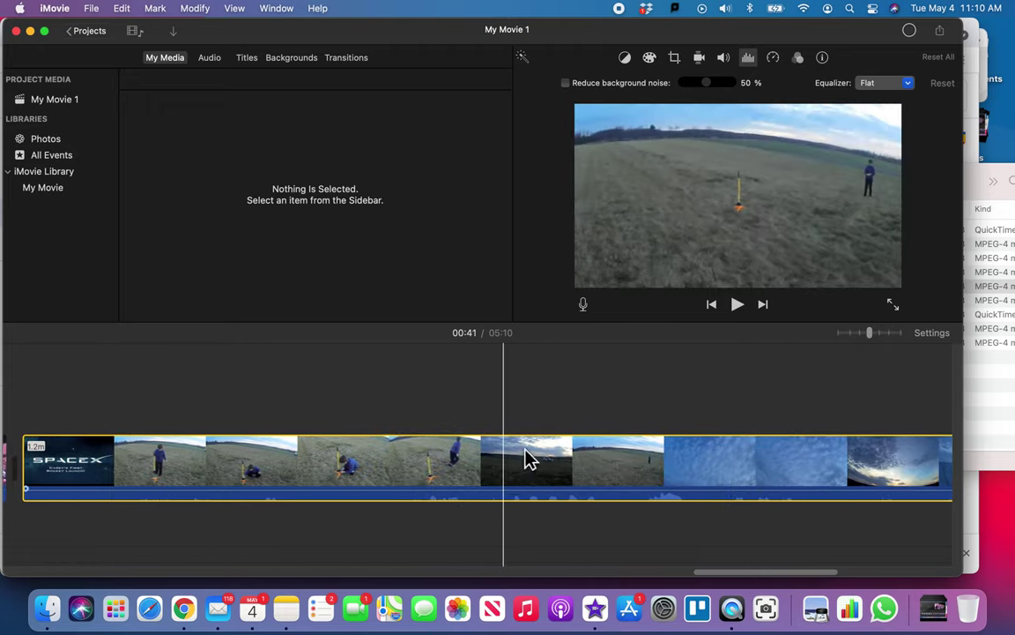
Set the rocket launch clip's volume to 0 %.
{"action": "left_click", "coordinate": [731, 61]}
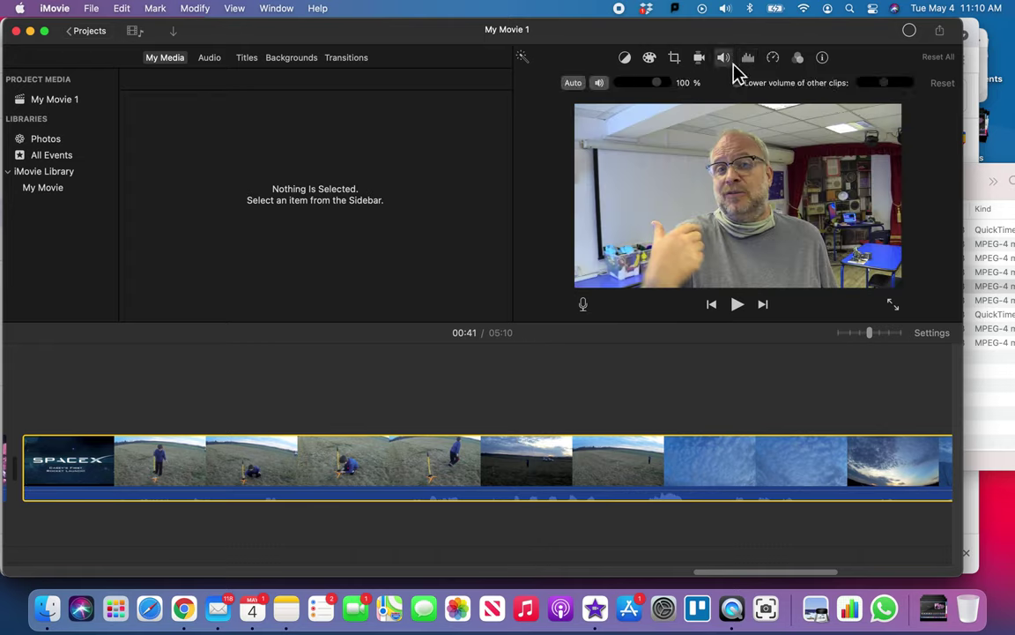
{"action": "left_click_drag", "start_coordinate": [664, 86], "coordinate": [601, 85]}
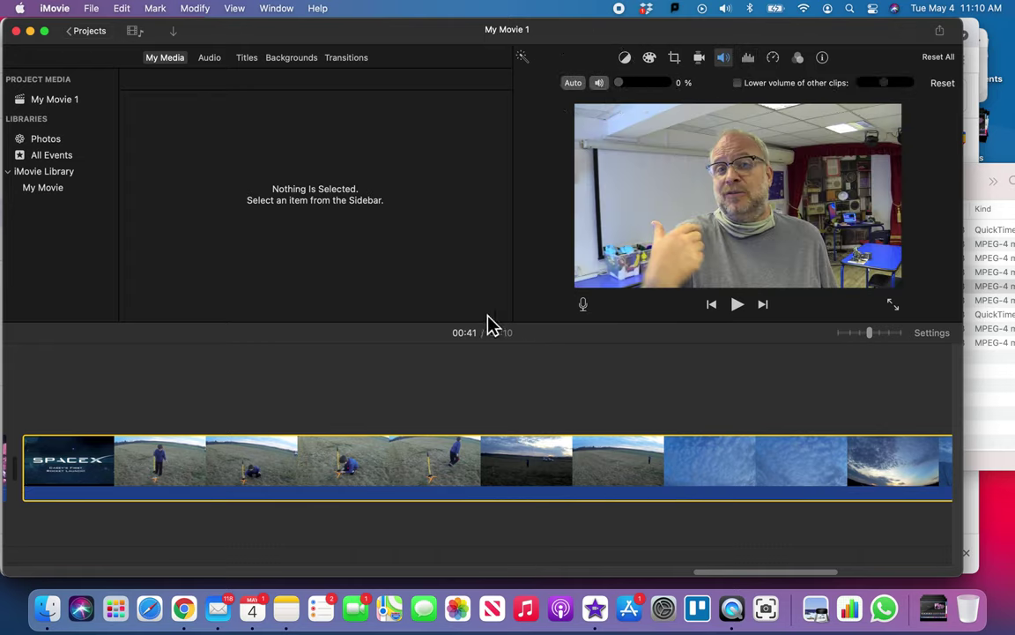
{"action": "left_click", "coordinate": [435, 430]}
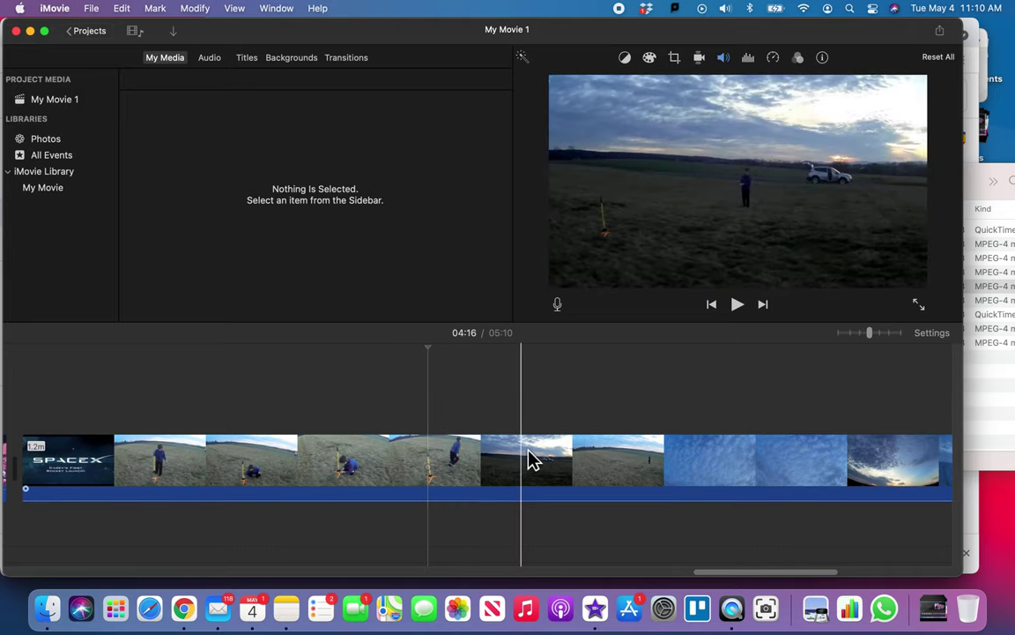
Place the playhead at 04:27 in the rocket clip.
{"action": "scroll", "coordinate": [531, 461], "scroll_direction": "right", "scroll_amount": 2}
{"action": "scroll", "coordinate": [531, 461], "scroll_direction": "right", "scroll_amount": 10}
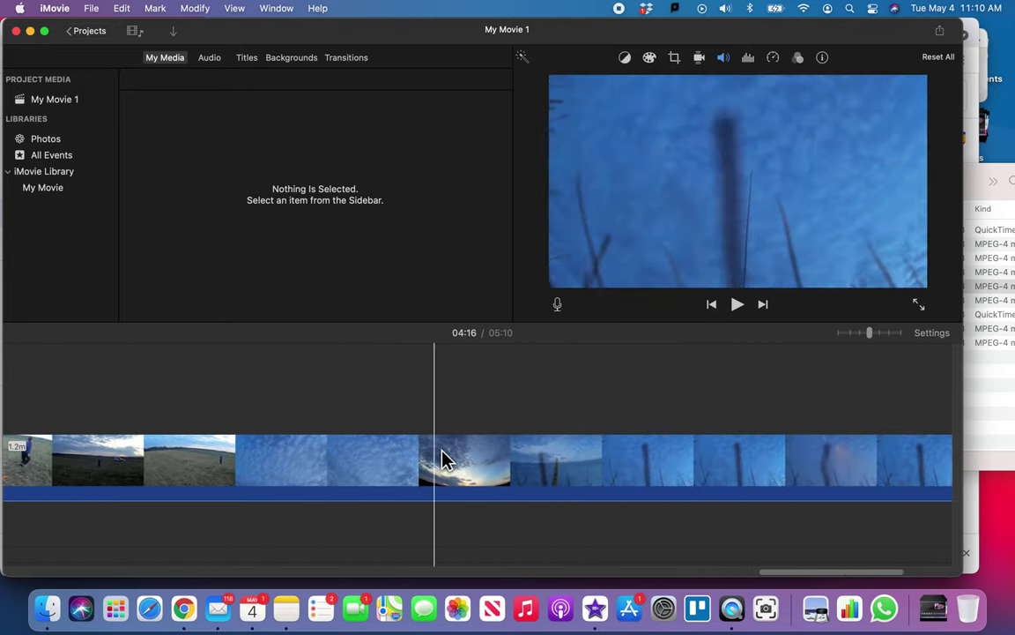
{"action": "scroll", "coordinate": [441, 460], "scroll_direction": "left", "scroll_amount": 5}
{"action": "scroll", "coordinate": [362, 465], "scroll_direction": "left", "scroll_amount": 2}
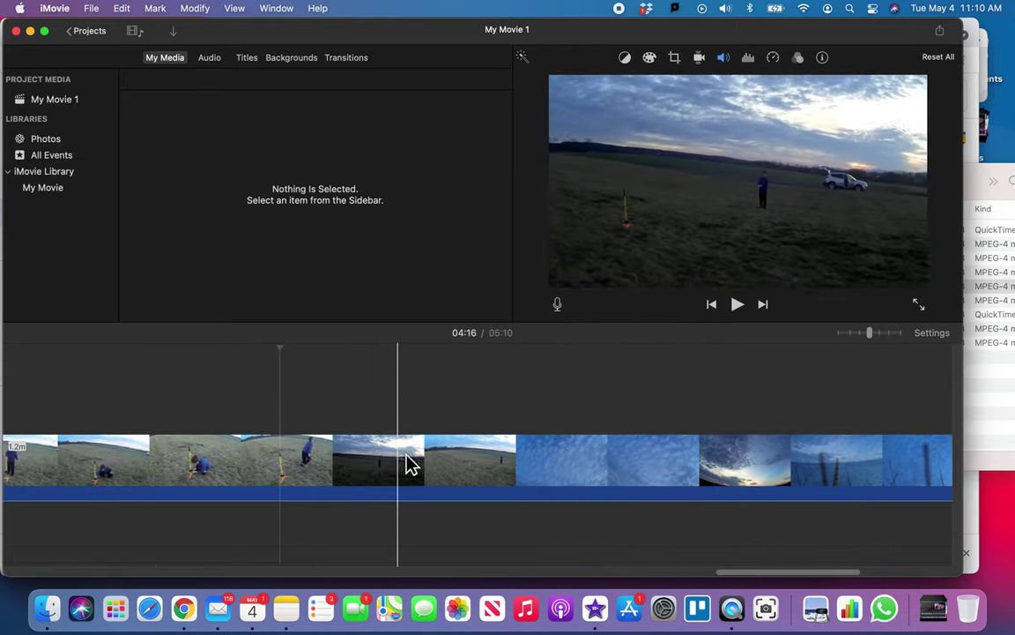
{"action": "left_click", "coordinate": [500, 459]}
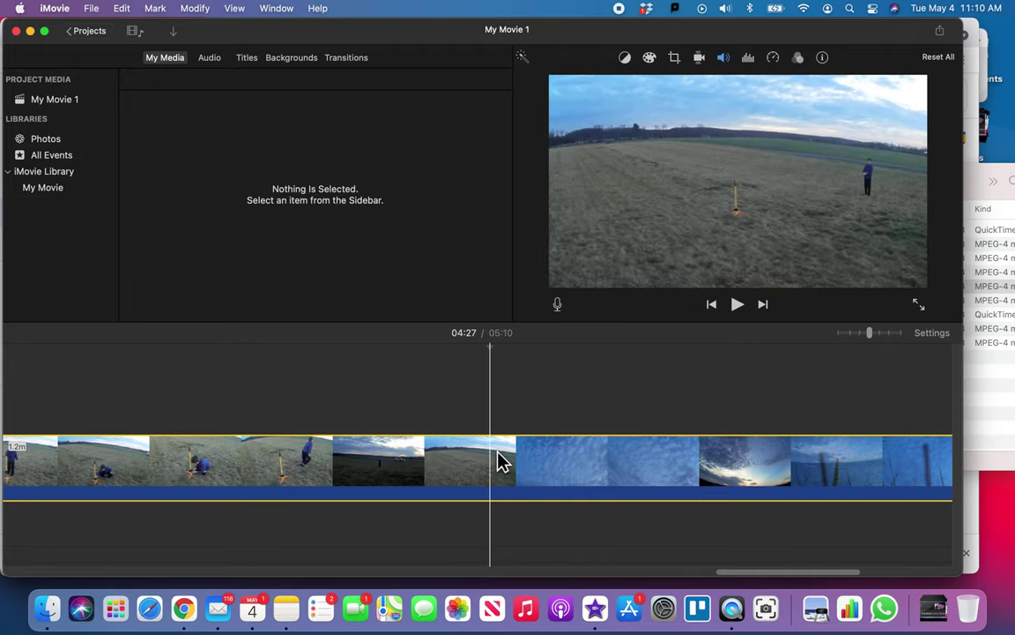
Split the rocket clip at 04:27 and delete the 32.8 s setup piece before the split.
{"action": "right_click", "coordinate": [501, 462]}
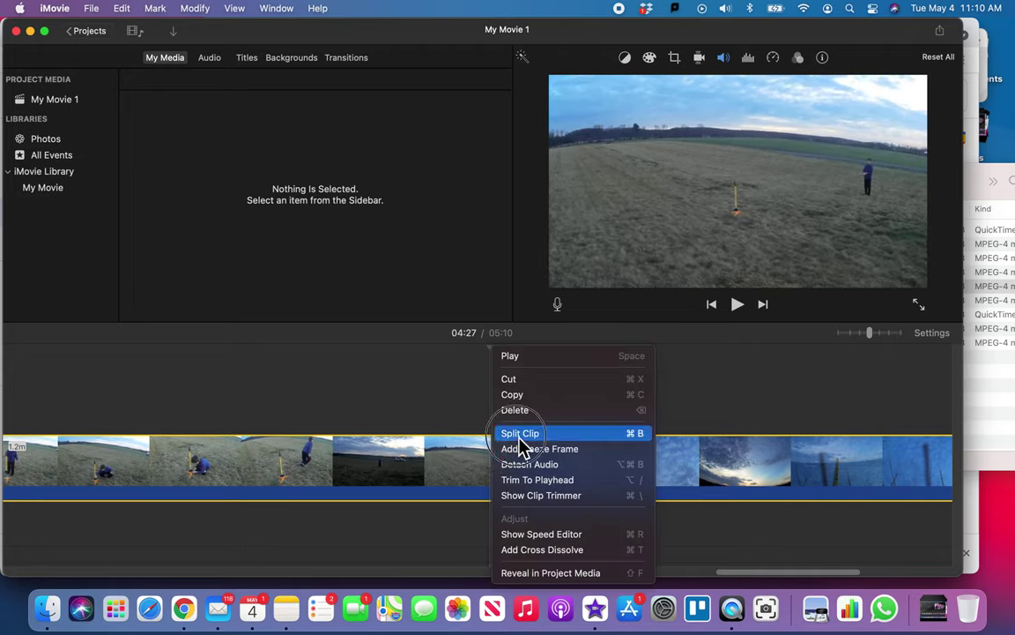
{"action": "left_click", "coordinate": [521, 433]}
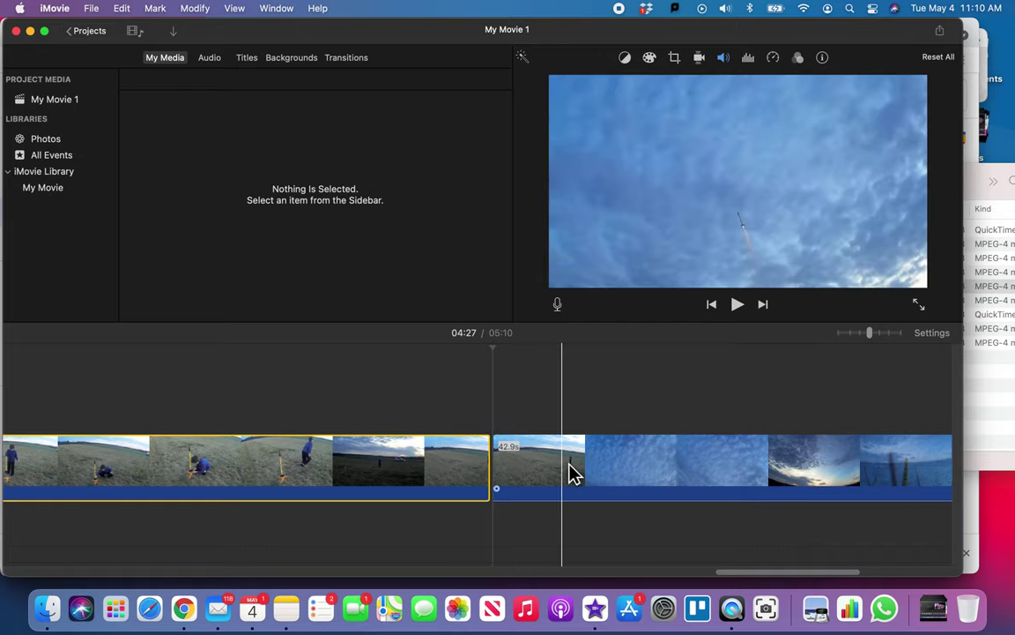
{"action": "left_click", "coordinate": [567, 471]}
{"action": "left_click", "coordinate": [469, 476]}
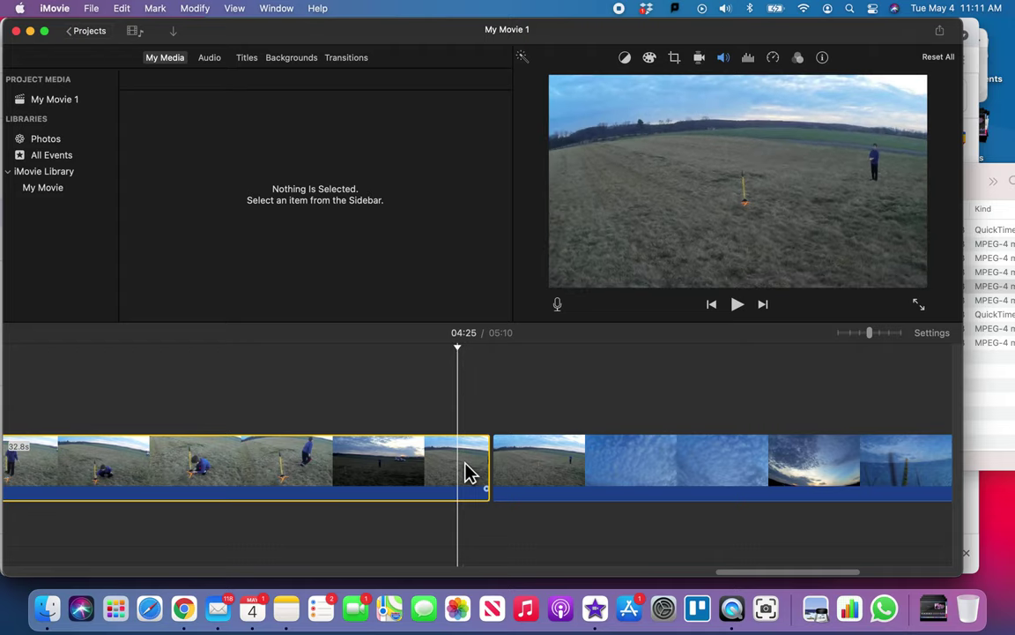
{"action": "key", "text": "Delete"}
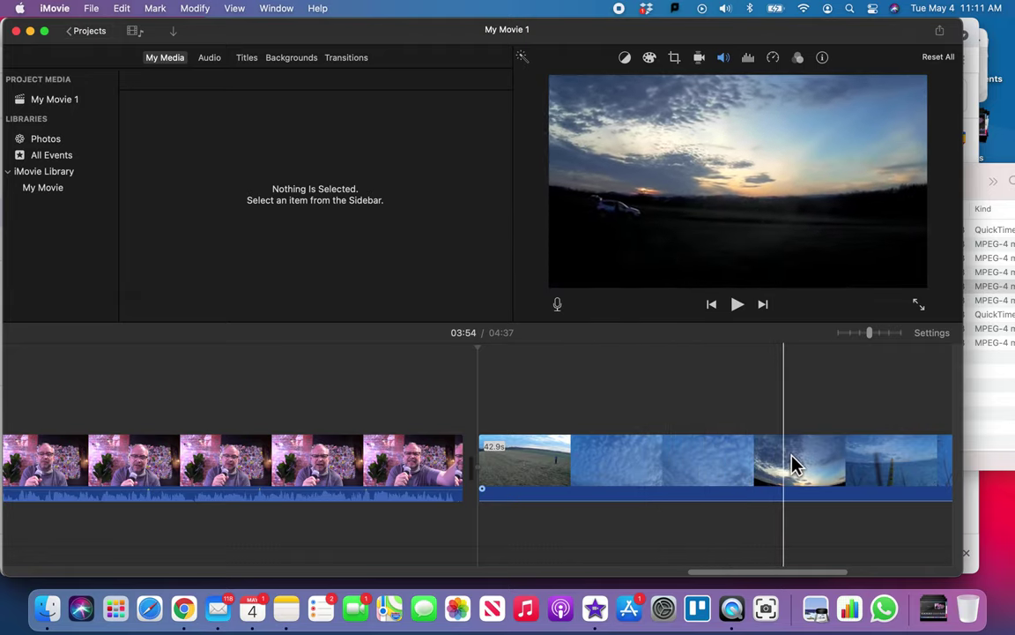
Split the sky clip at 04:11 and delete the 26.3 s tail, keeping the 16.6 s launch clip.
{"action": "left_click", "coordinate": [793, 464]}
{"action": "right_click", "coordinate": [795, 464]}
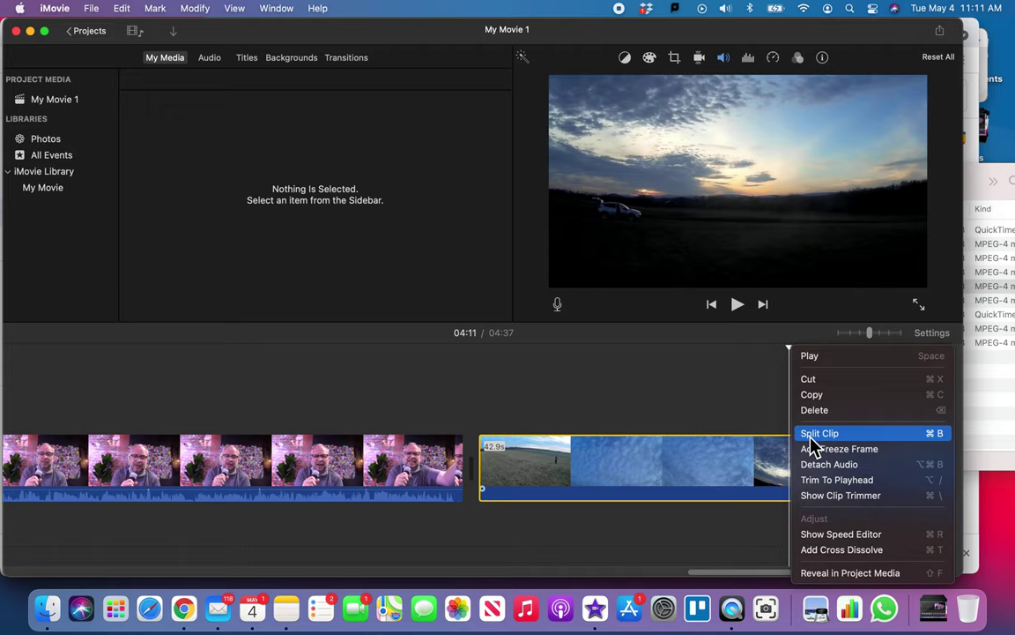
{"action": "left_click", "coordinate": [812, 438]}
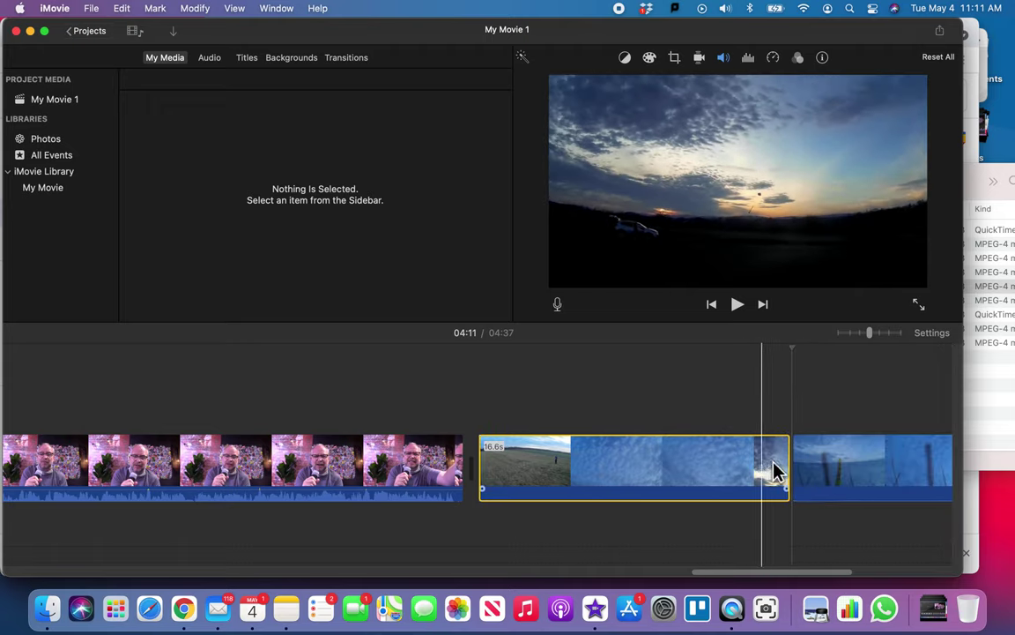
{"action": "left_click", "coordinate": [828, 472]}
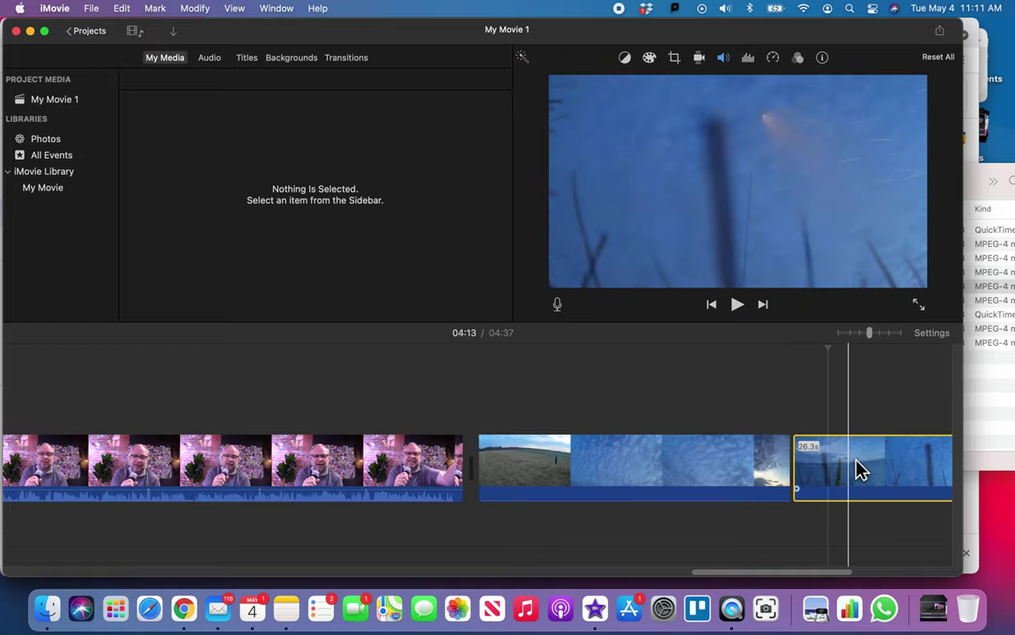
{"action": "scroll", "coordinate": [861, 472], "scroll_direction": "right", "scroll_amount": 5}
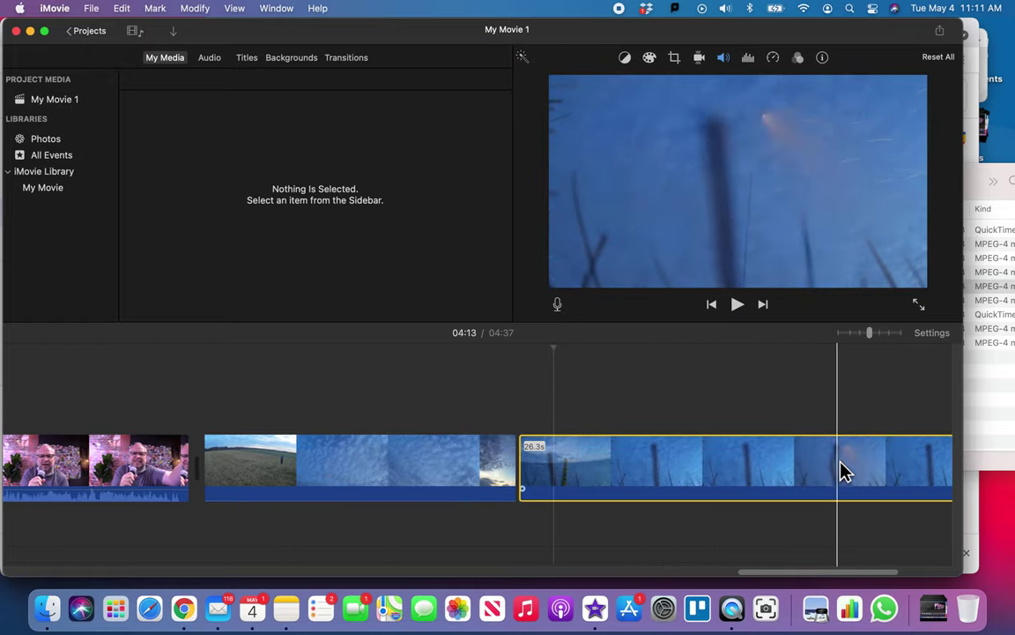
{"action": "key", "text": "Delete"}
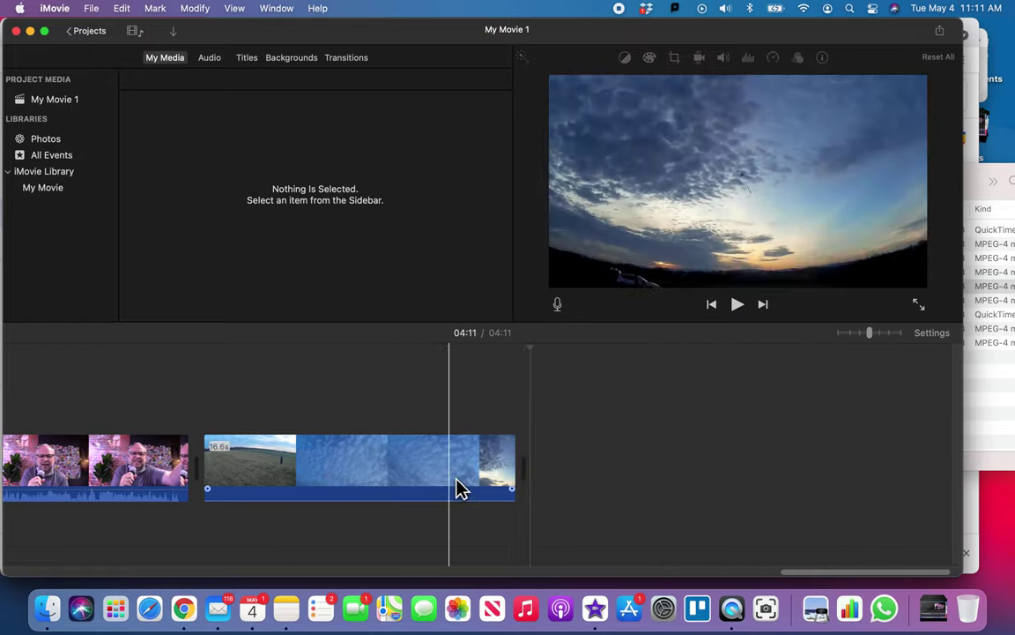
{"action": "left_click", "coordinate": [414, 464]}
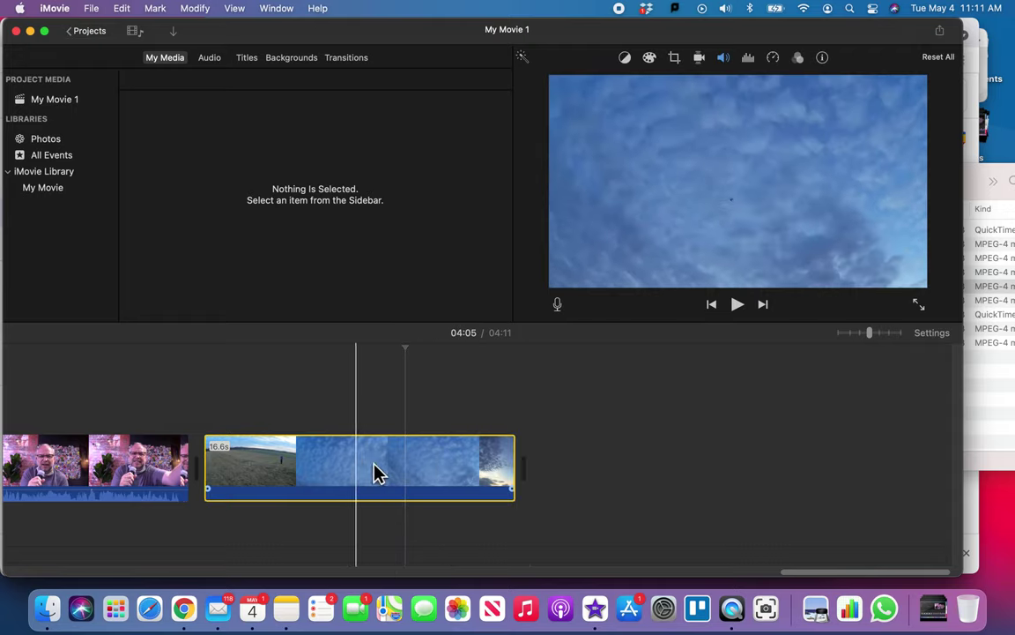
{"action": "scroll", "coordinate": [421, 476], "scroll_direction": "left", "scroll_amount": 6}
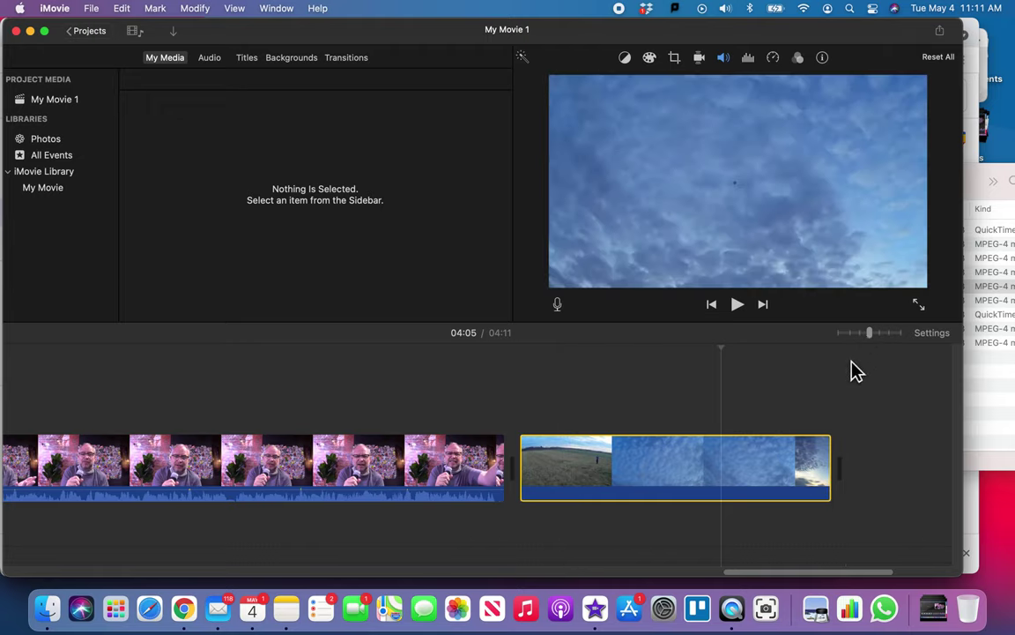
Layer the 16.6 s launch cutaway over the talking head, starting around 00:23, and preview it.
{"action": "left_click_drag", "start_coordinate": [557, 406], "coordinate": [531, 396]}
{"action": "left_click", "coordinate": [358, 405]}
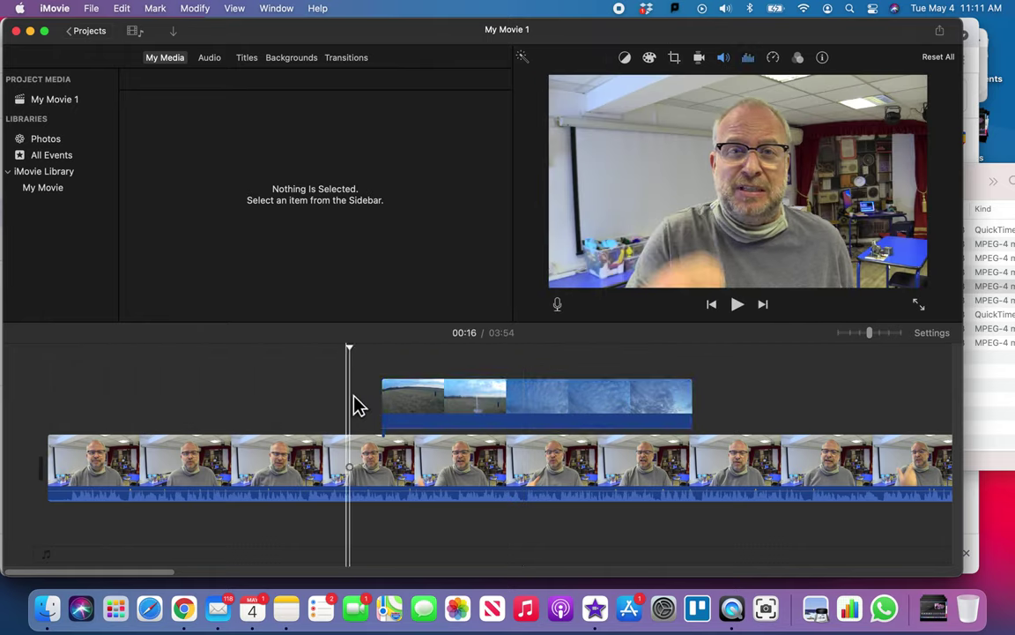
{"action": "left_click", "coordinate": [432, 401]}
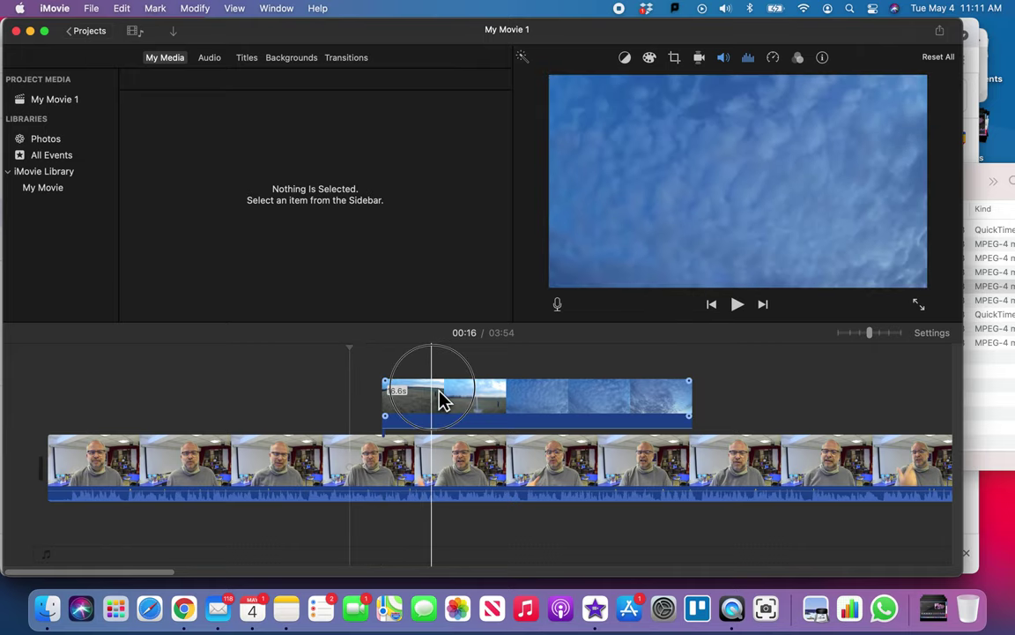
{"action": "left_click", "coordinate": [482, 400]}
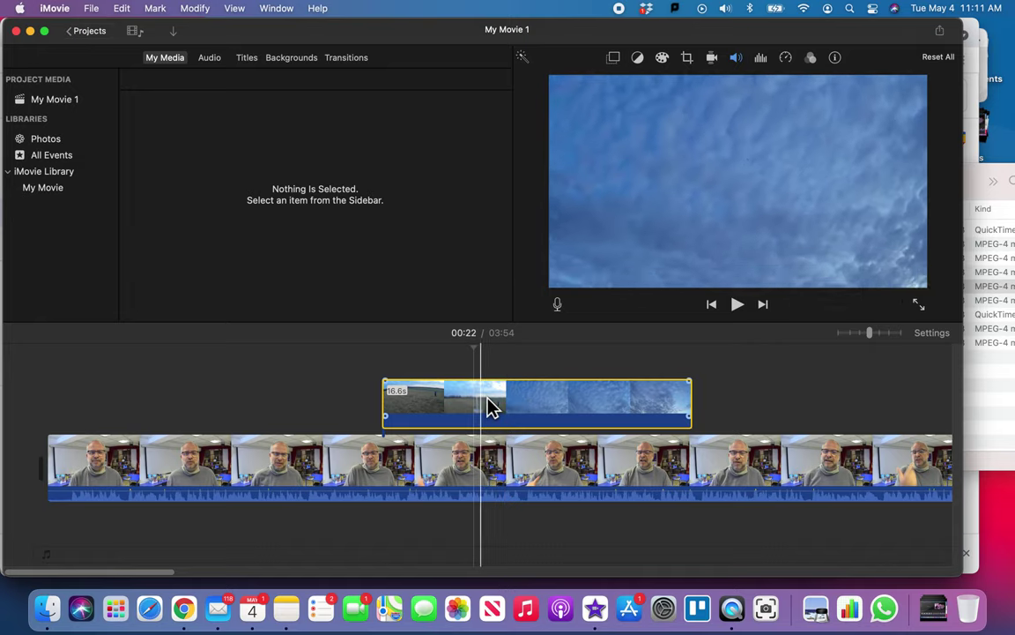
{"action": "left_click", "coordinate": [487, 409]}
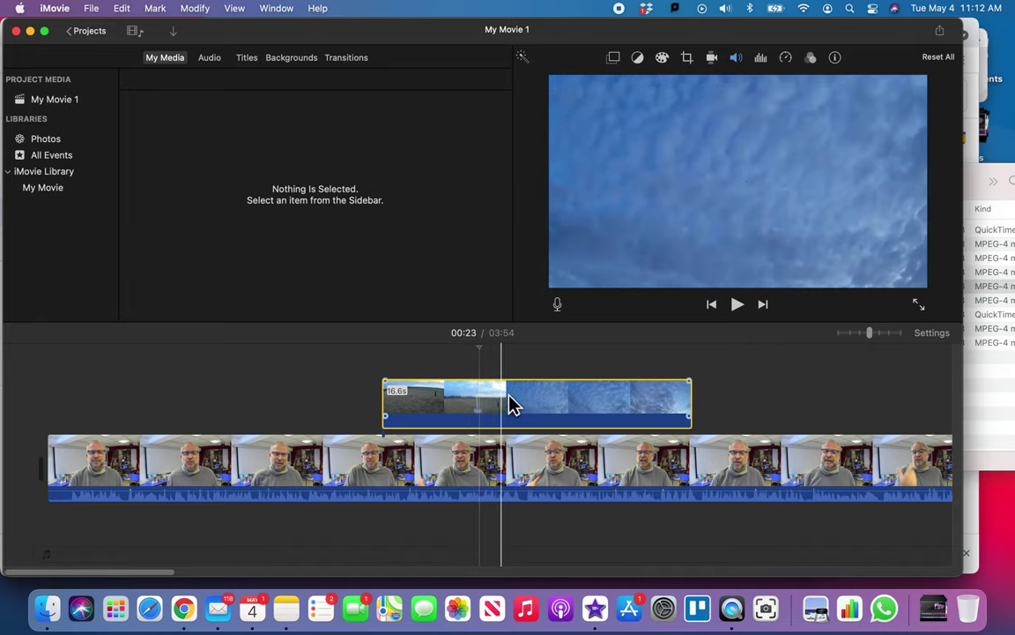
{"action": "left_click_drag", "start_coordinate": [501, 406], "coordinate": [608, 408]}
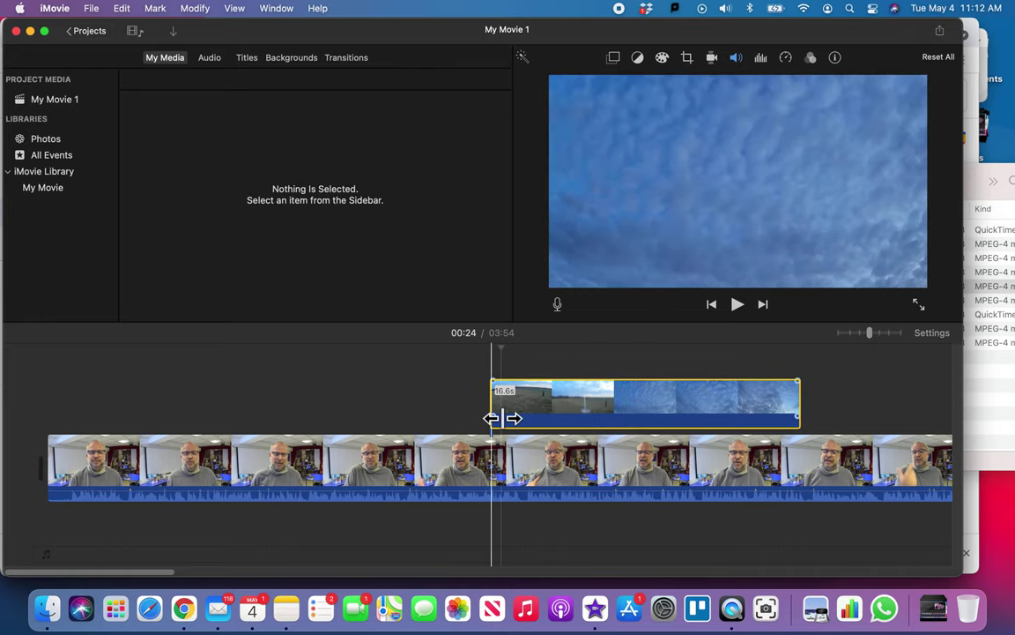
{"action": "left_click", "coordinate": [461, 409]}
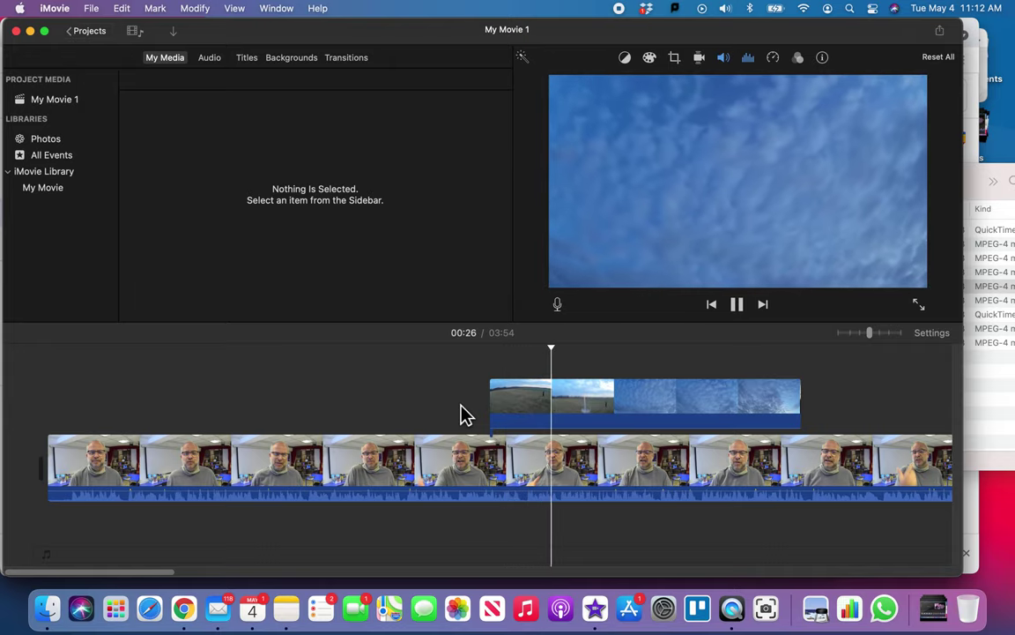
{"action": "key", "text": "space"}
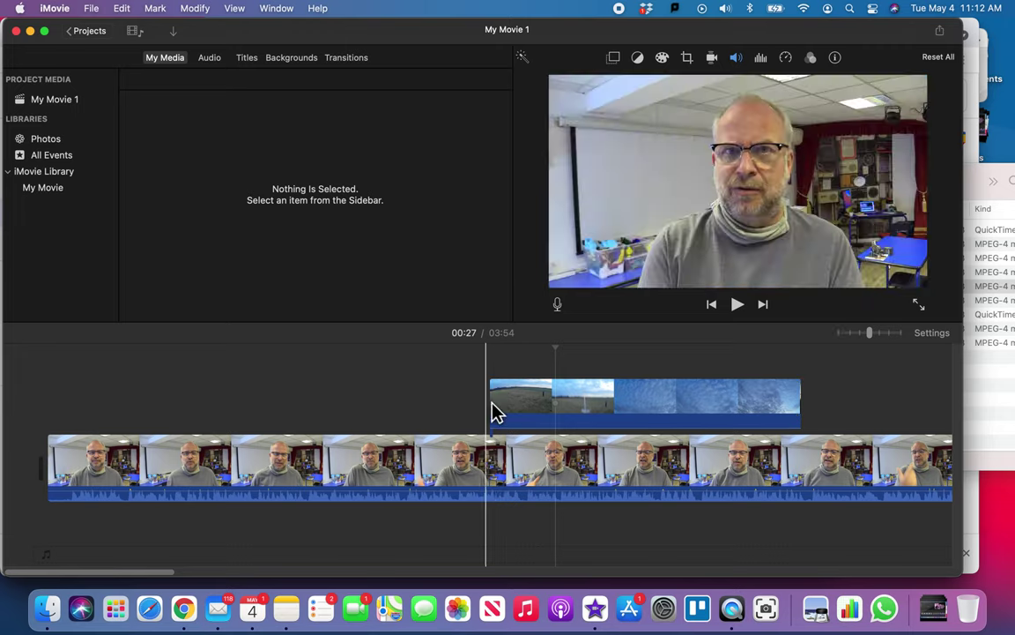
Play the talk from 00:20 through the rocket cutaway, then bring Finder's video clips window forward.
{"action": "left_click", "coordinate": [445, 407]}
{"action": "key", "text": "space"}
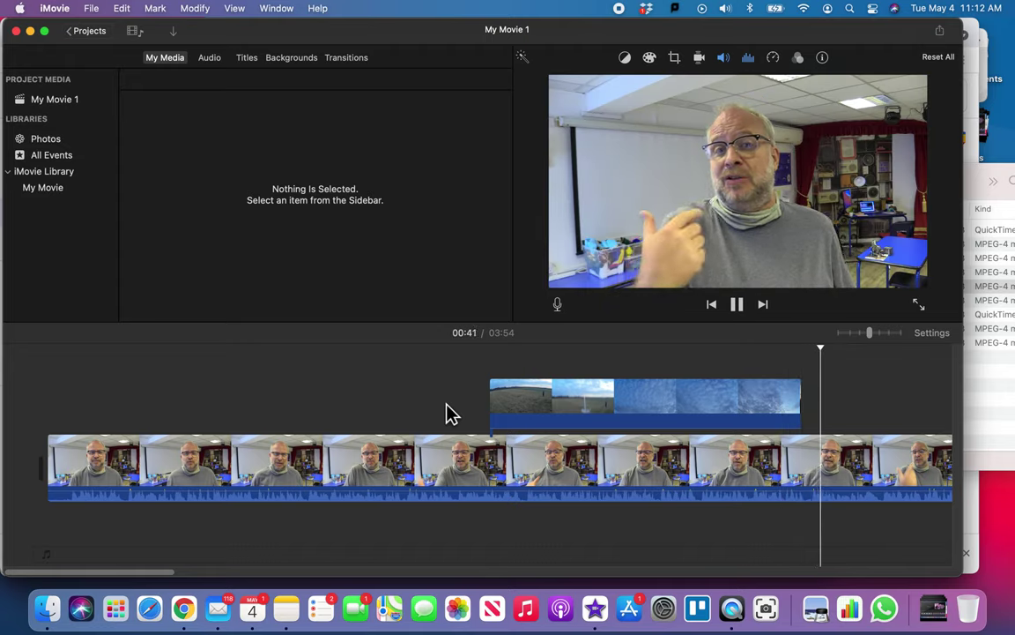
{"action": "key", "text": "space"}
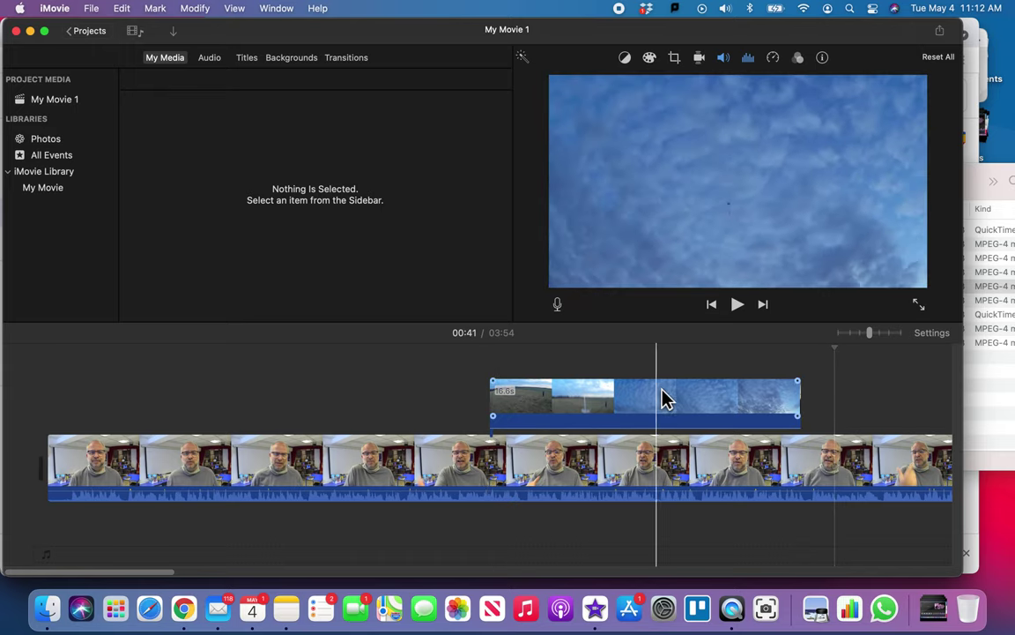
{"action": "scroll", "coordinate": [657, 407], "scroll_direction": "right", "scroll_amount": 10}
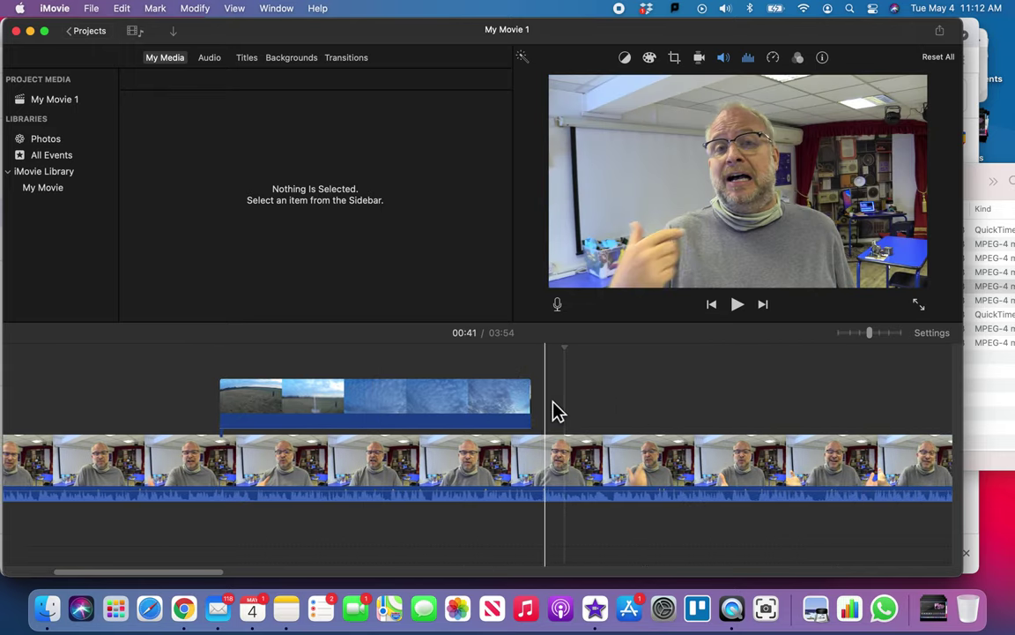
{"action": "key", "text": "space"}
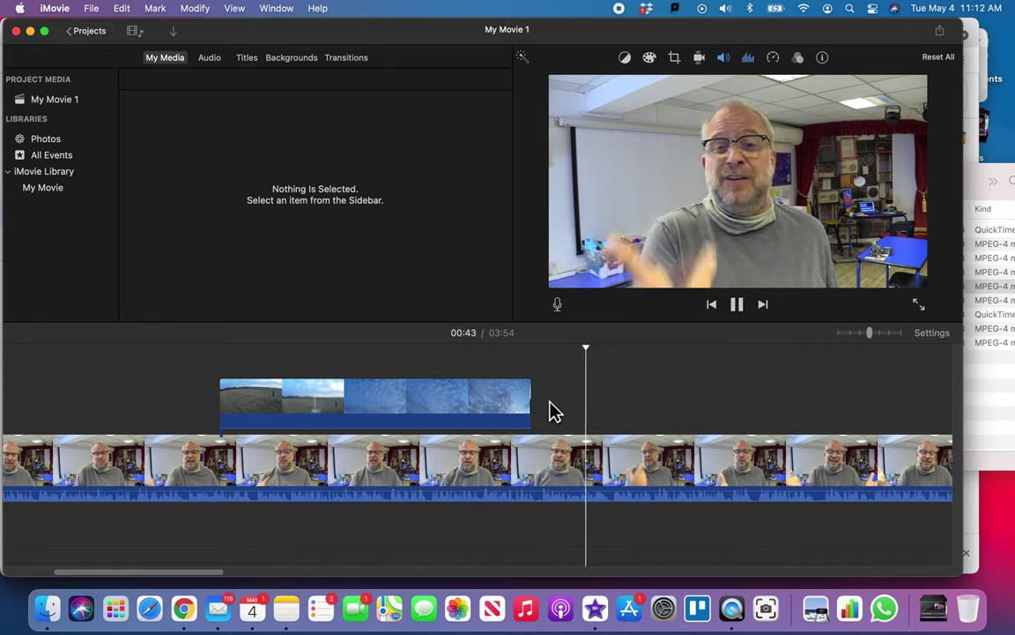
{"action": "key", "text": "space"}
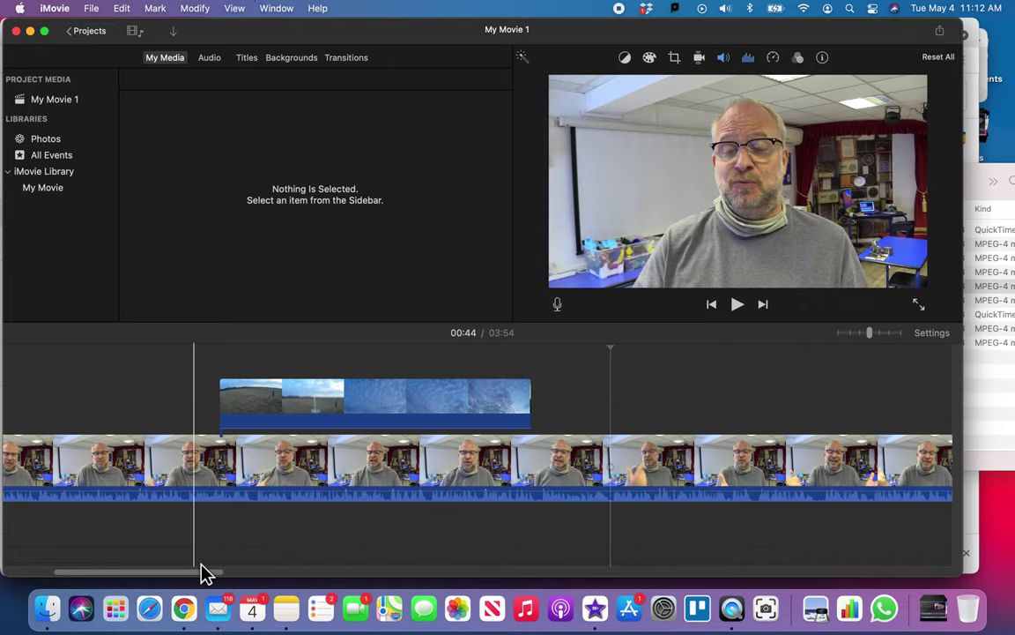
{"action": "left_click", "coordinate": [49, 612]}
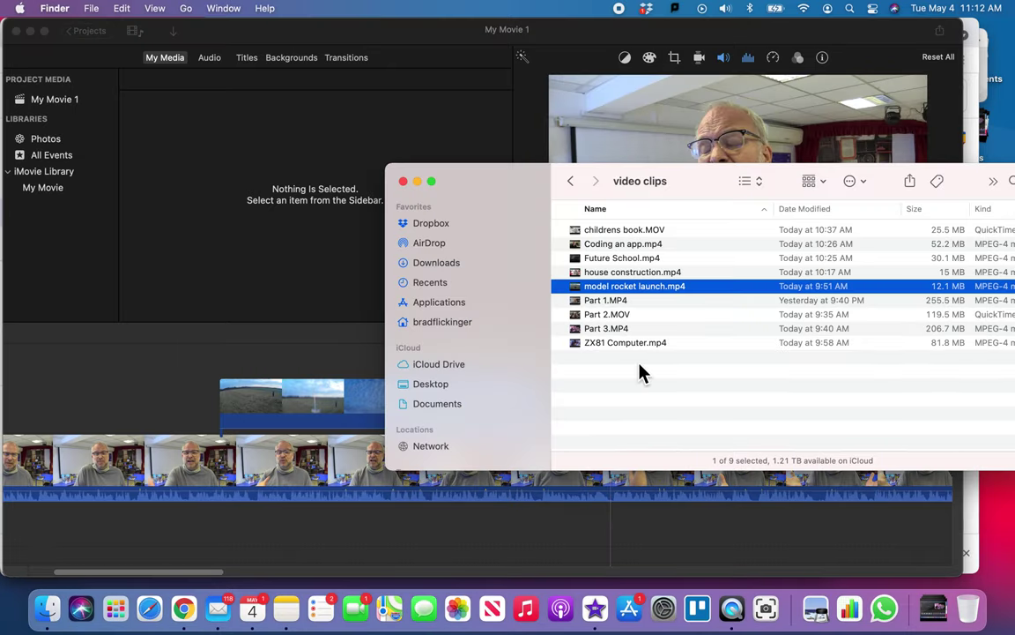
Drag working on car 01.jpeg and working on car 02.jpeg from the images folder above the presenter clip.
{"action": "left_click", "coordinate": [573, 183]}
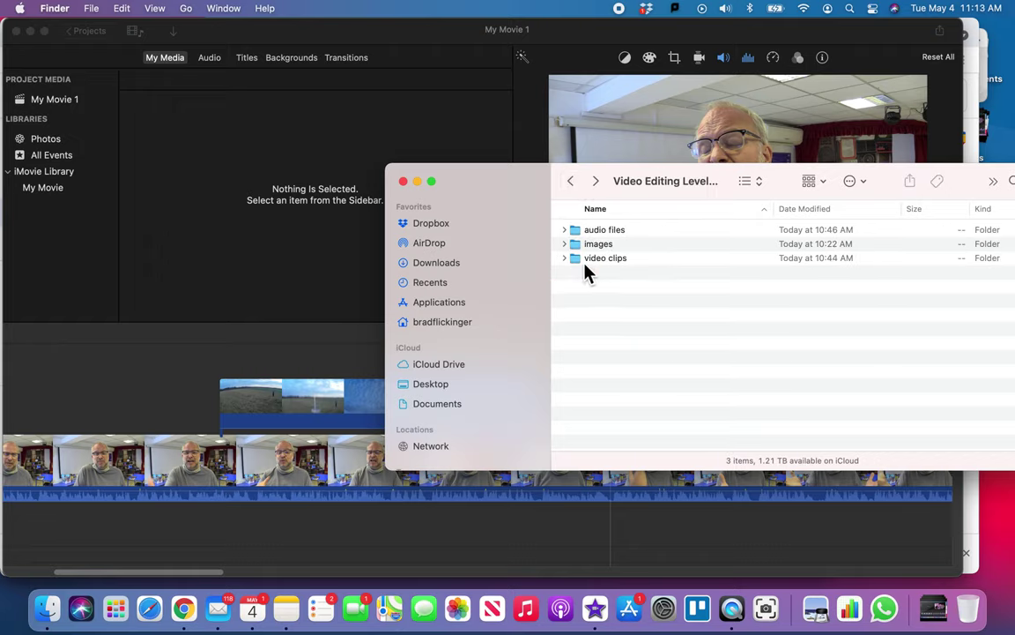
{"action": "double_click", "coordinate": [578, 245]}
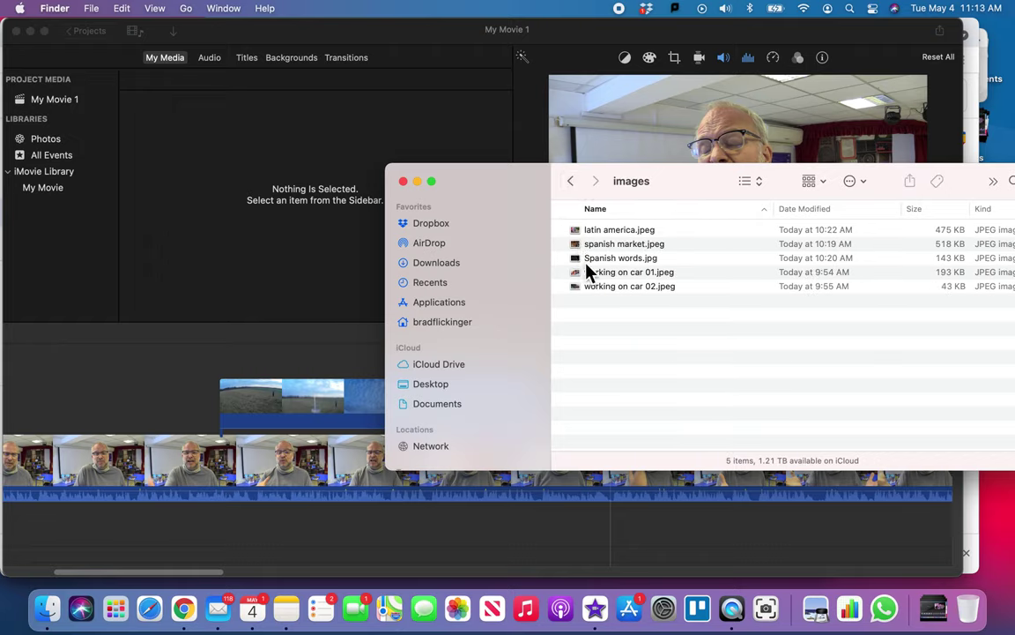
{"action": "left_click", "coordinate": [608, 273]}
{"action": "left_click_drag", "start_coordinate": [526, 192], "coordinate": [545, 91]}
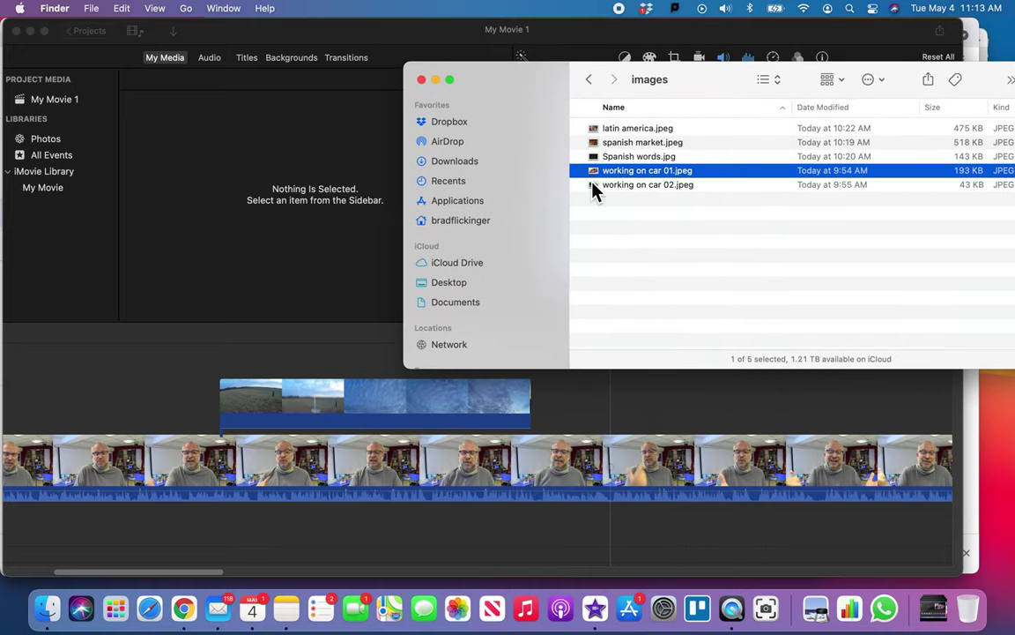
{"action": "left_click_drag", "start_coordinate": [598, 177], "coordinate": [618, 410]}
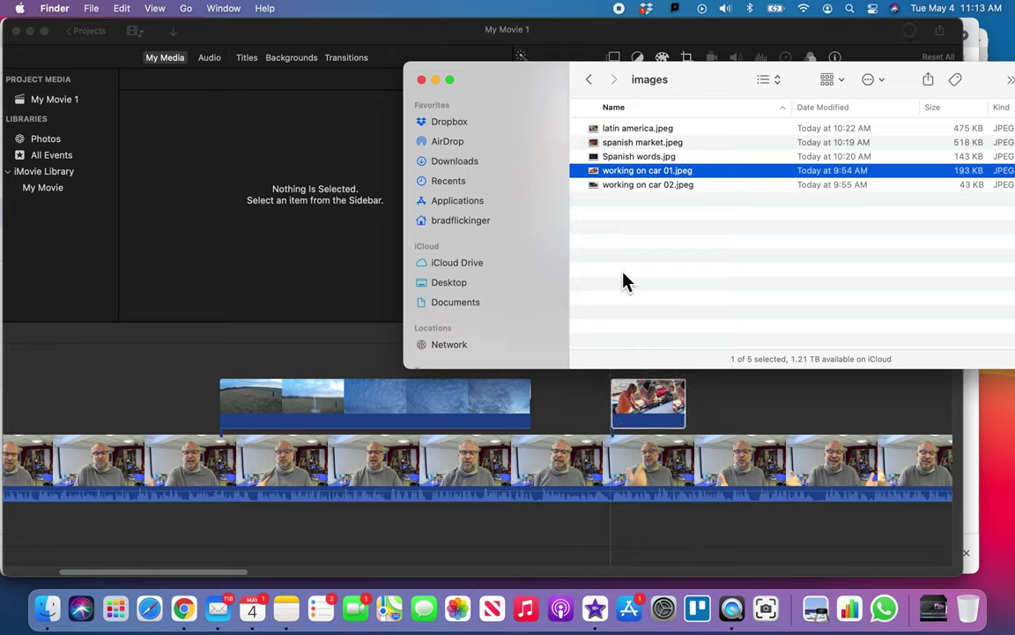
{"action": "left_click_drag", "start_coordinate": [597, 187], "coordinate": [763, 413]}
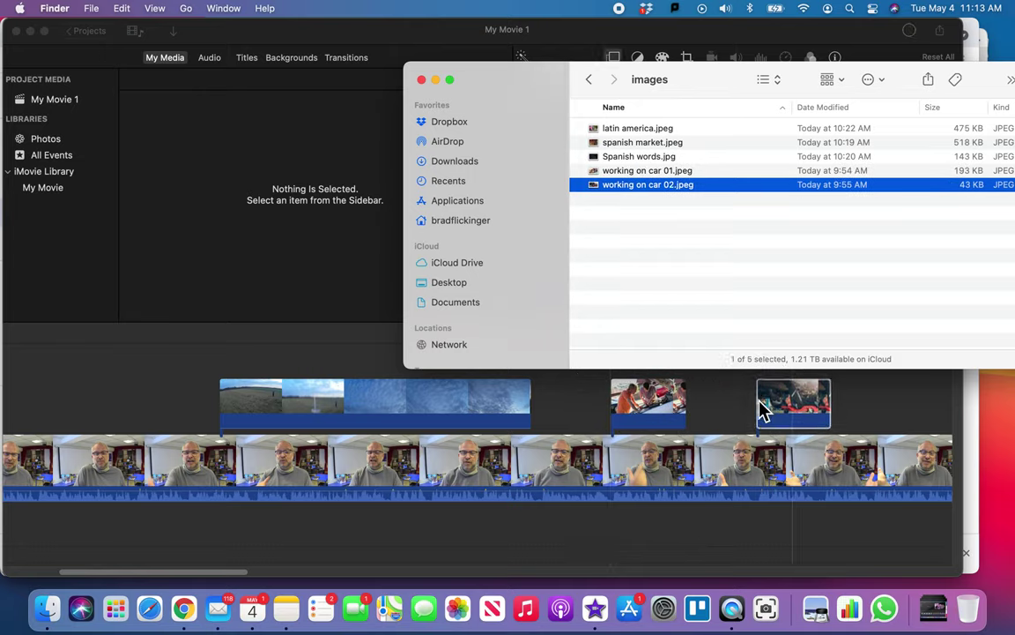
{"action": "left_click", "coordinate": [588, 414]}
Preview the car cutaways, then move both car photo clips later along the upper track.
{"action": "key", "text": "space"}
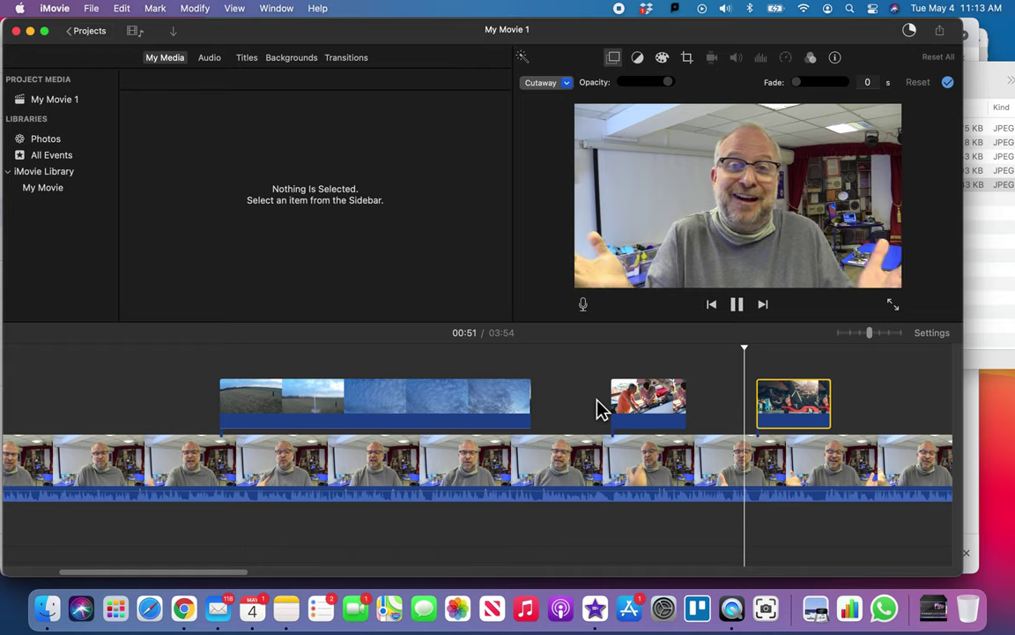
{"action": "key", "text": "space"}
{"action": "scroll", "coordinate": [608, 414], "scroll_direction": "right", "scroll_amount": 5}
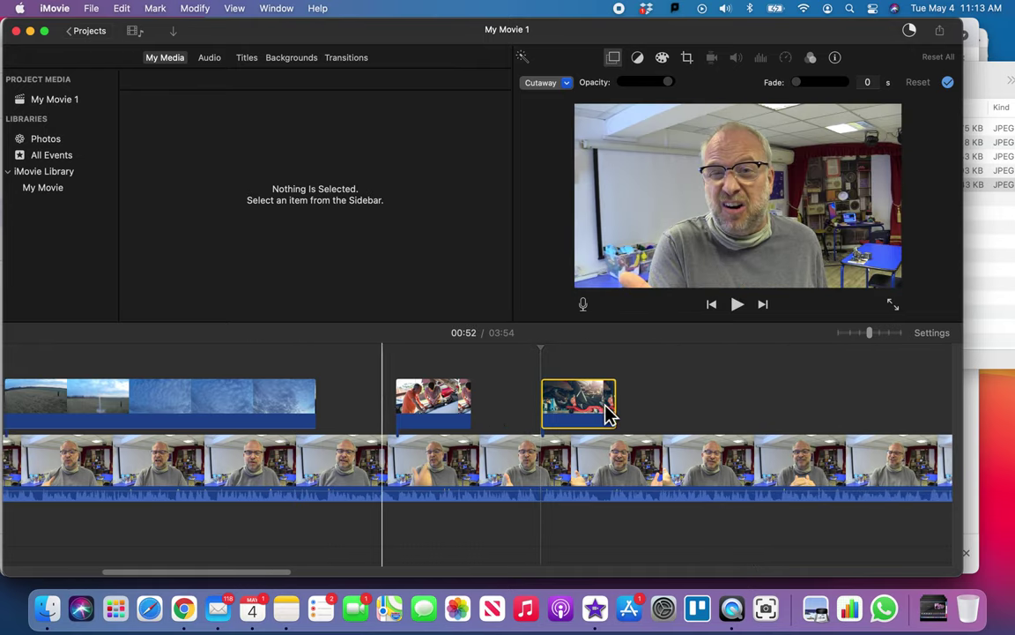
{"action": "left_click", "coordinate": [589, 414]}
{"action": "left_click_drag", "start_coordinate": [589, 415], "coordinate": [741, 414]}
{"action": "left_click_drag", "start_coordinate": [449, 408], "coordinate": [622, 410]}
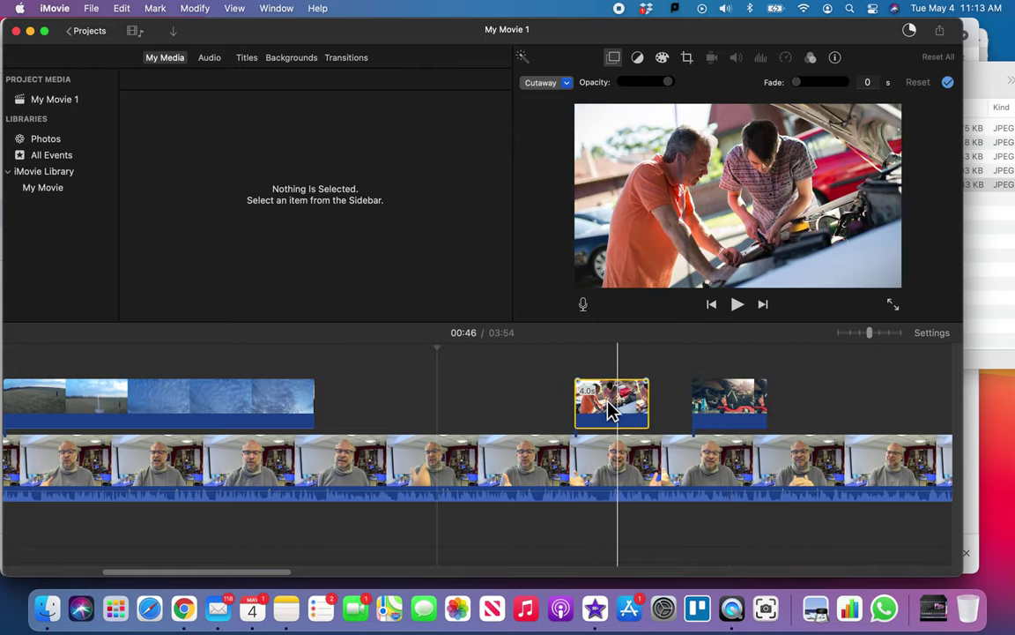
{"action": "left_click", "coordinate": [426, 412]}
Shift the first car photo slightly earlier and butt the second against it, previewing playback.
{"action": "key", "text": "space"}
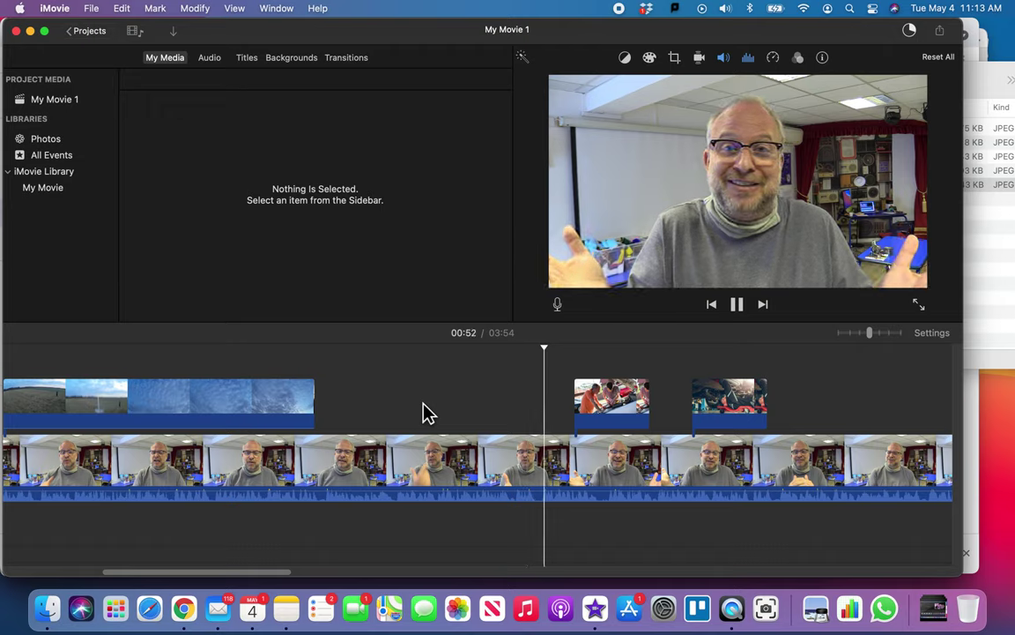
{"action": "key", "text": "space"}
{"action": "left_click_drag", "start_coordinate": [596, 411], "coordinate": [568, 411]}
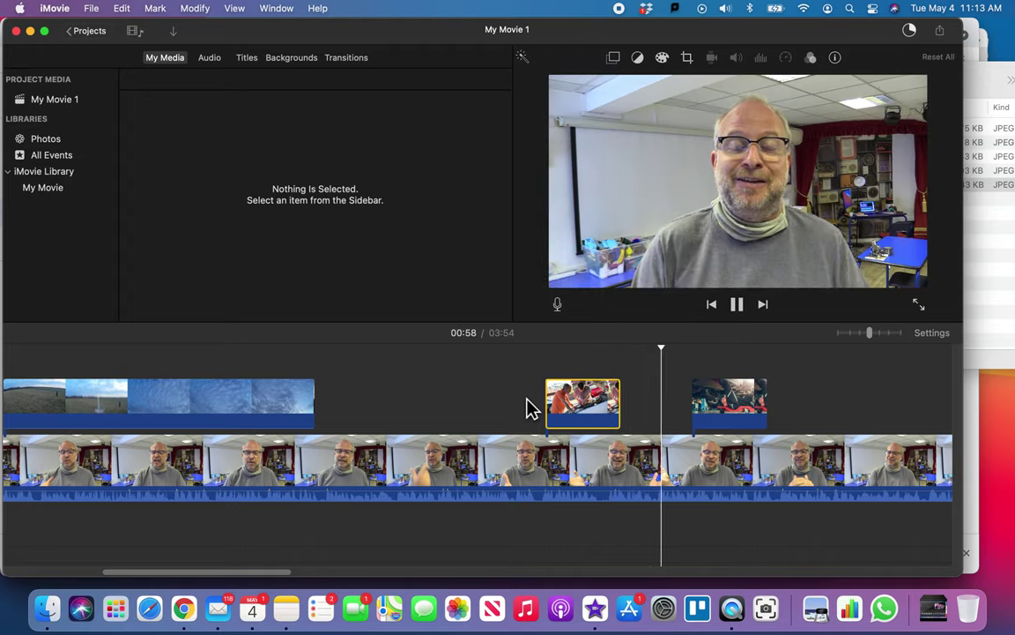
{"action": "key", "text": "space"}
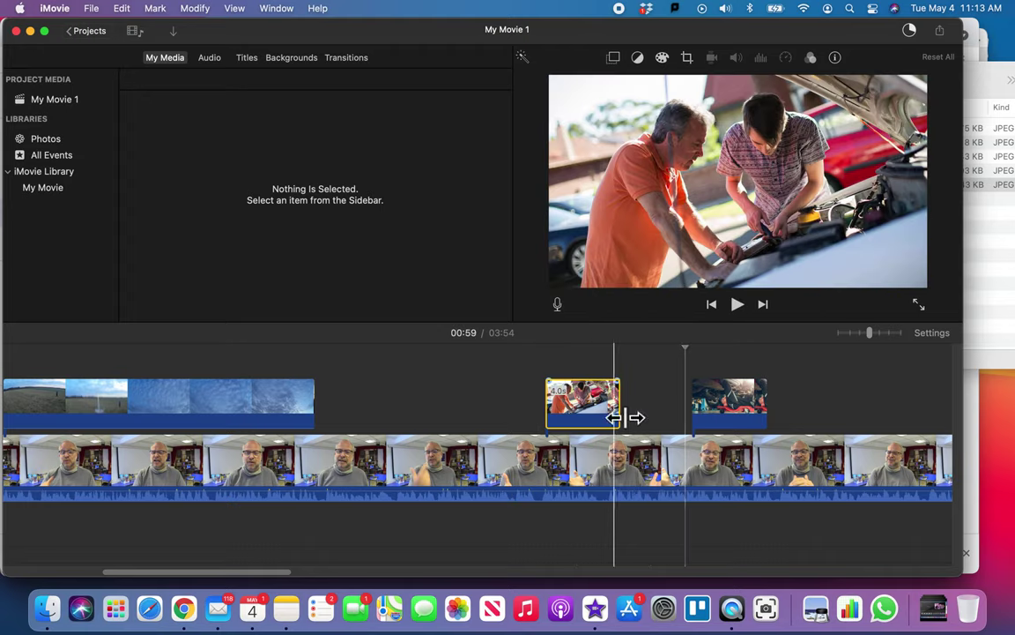
{"action": "left_click_drag", "start_coordinate": [718, 410], "coordinate": [651, 408]}
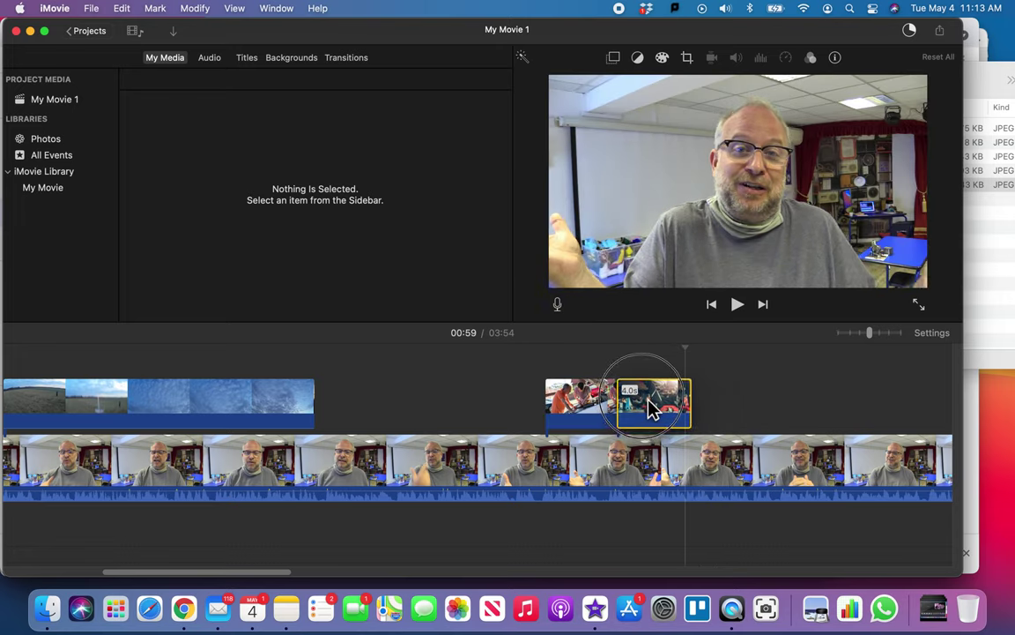
{"action": "key", "text": "space"}
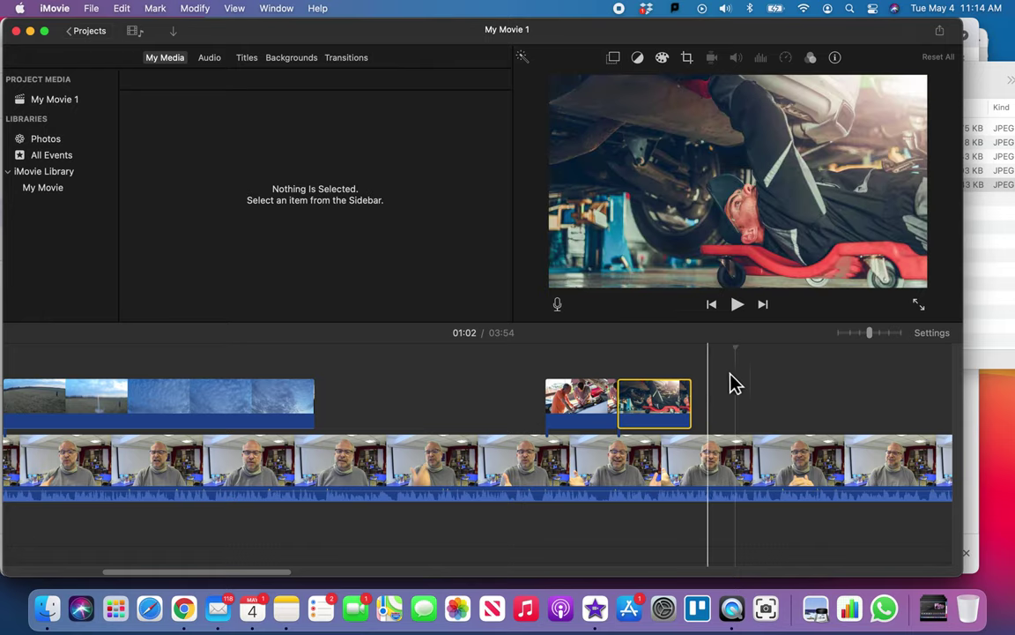
Play the movie through to 01:21 and scroll the timeline to its end.
{"action": "scroll", "coordinate": [775, 392], "scroll_direction": "right", "scroll_amount": 5}
{"action": "key", "text": "space"}
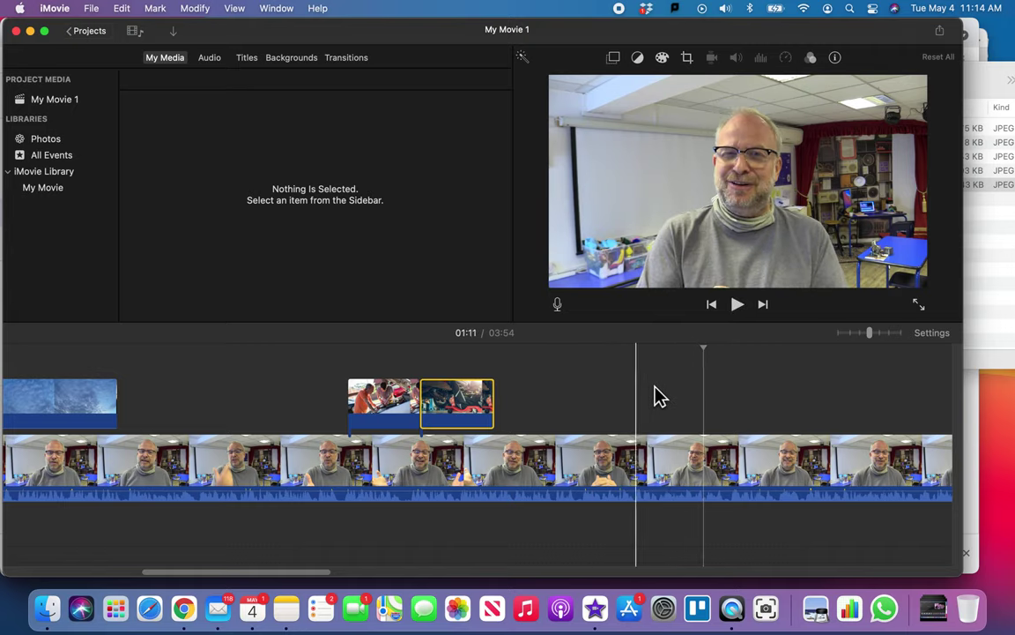
{"action": "key", "text": "super+shift+a"}
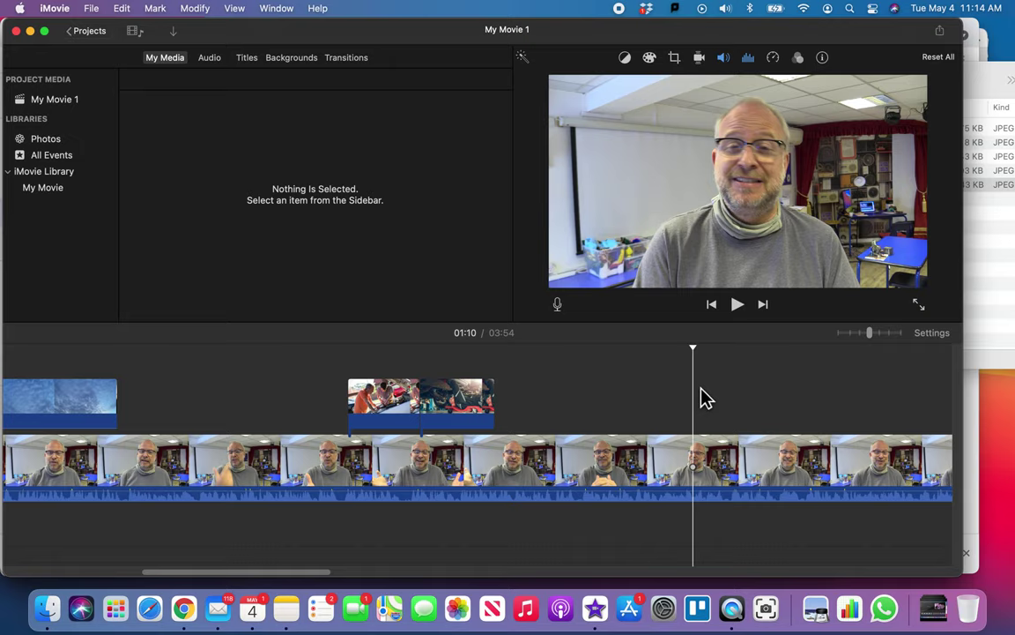
{"action": "key", "text": "space"}
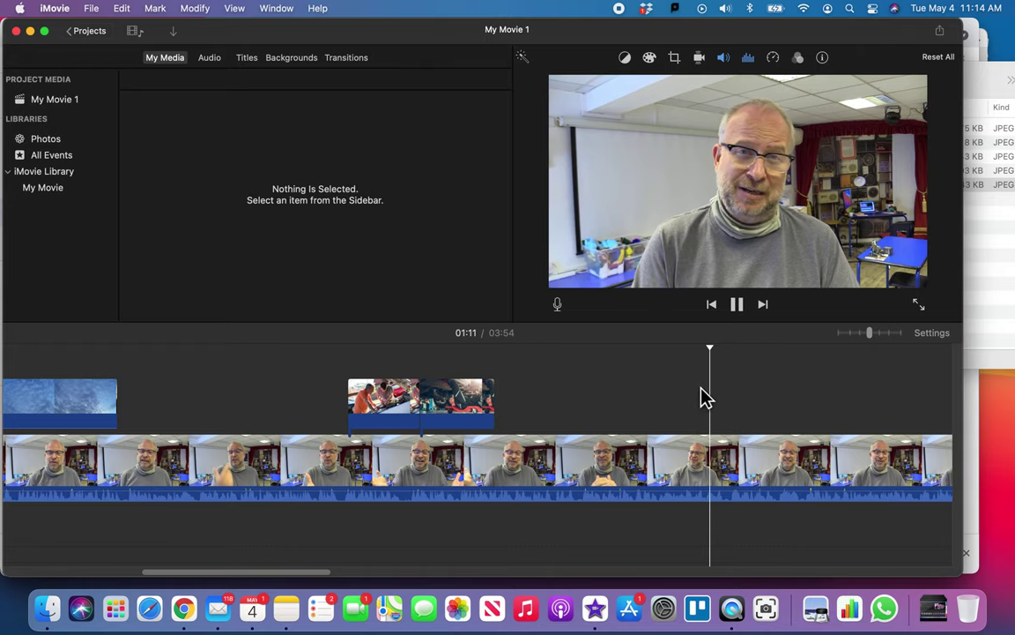
{"action": "scroll", "coordinate": [705, 396], "scroll_direction": "right", "scroll_amount": 5}
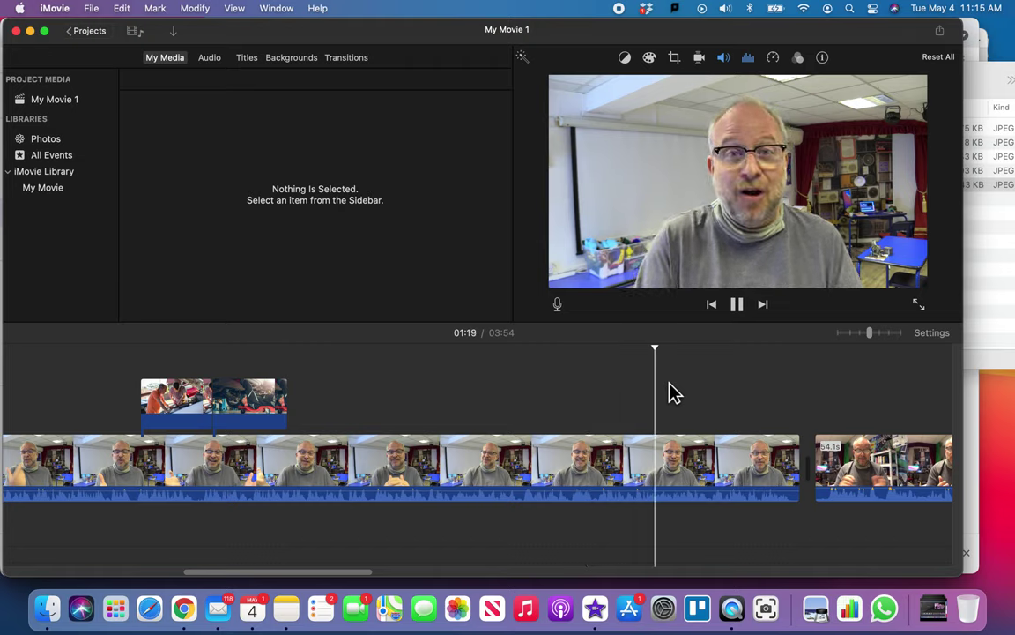
{"action": "key", "text": "space"}
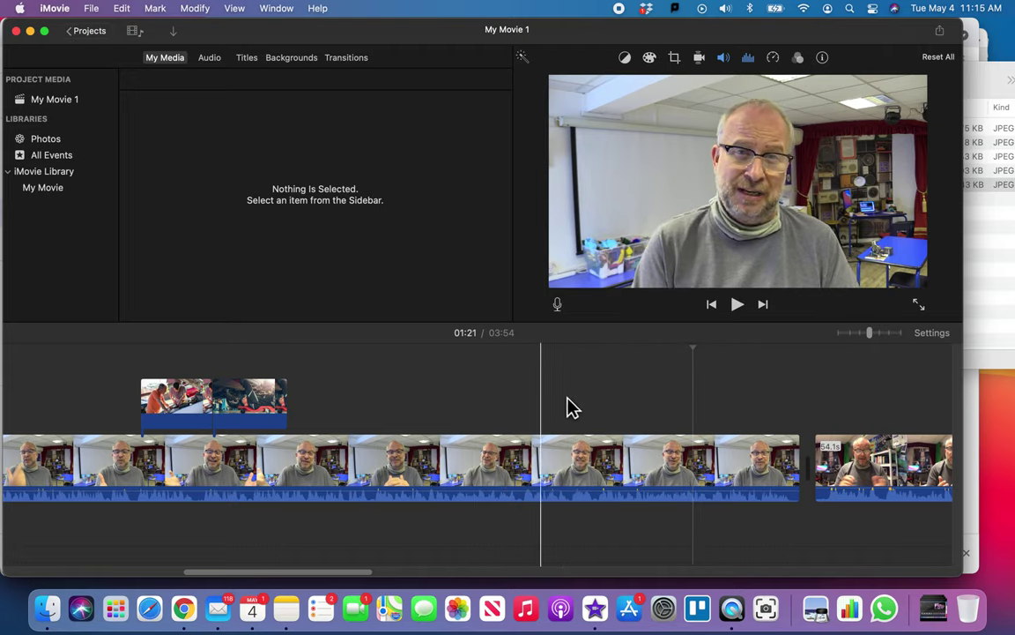
{"action": "scroll", "coordinate": [569, 409], "scroll_direction": "right", "scroll_amount": 10}
{"action": "scroll", "coordinate": [569, 408], "scroll_direction": "right", "scroll_amount": 8}
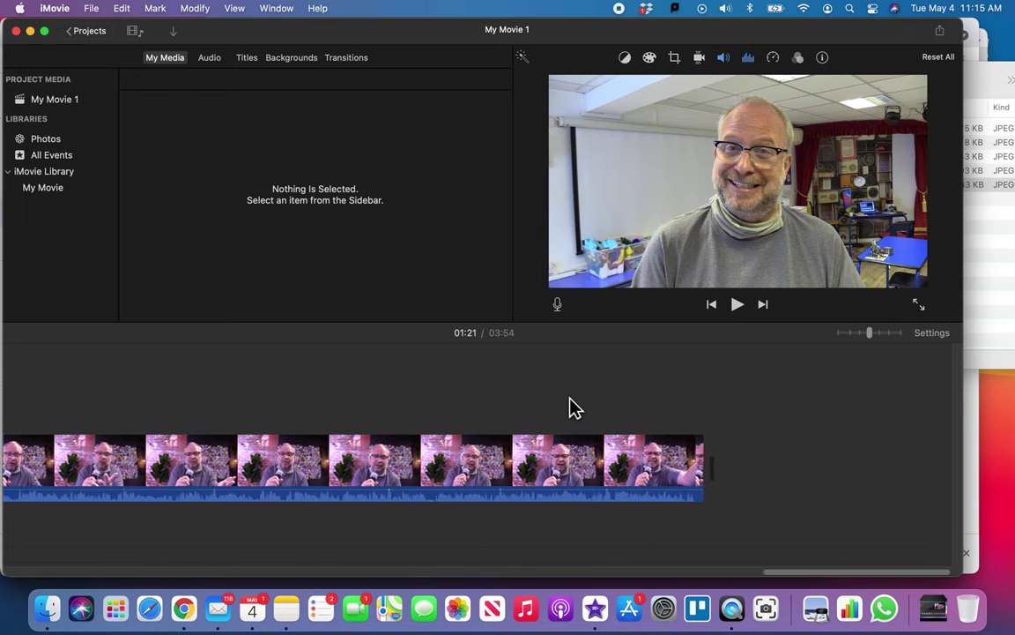
Drag ZX81 Computer.mp4 from Finder's video clips folder onto the end of the timeline.
{"action": "left_click", "coordinate": [48, 607]}
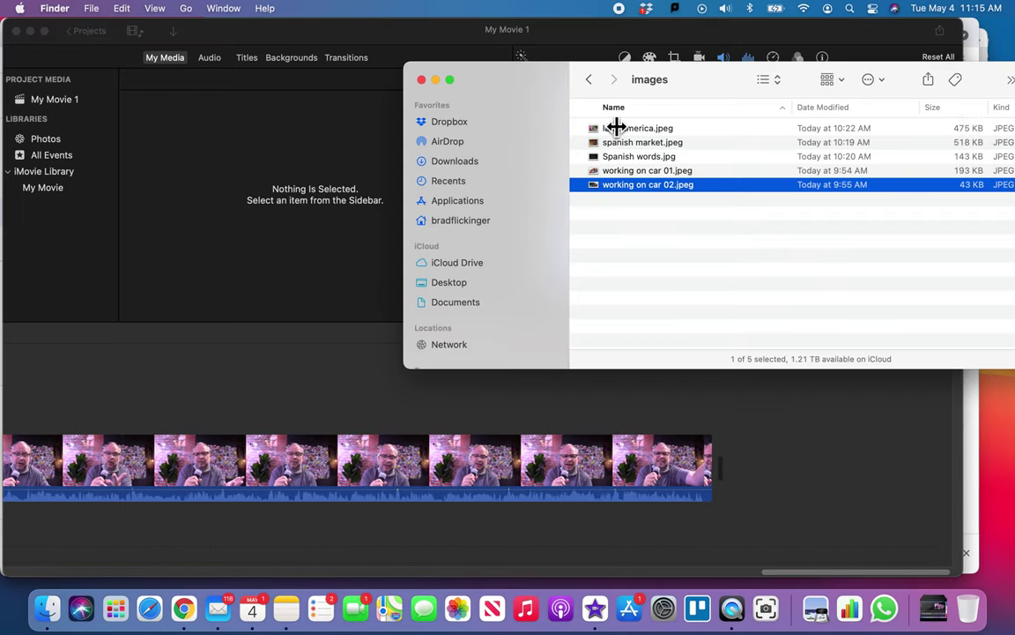
{"action": "left_click", "coordinate": [589, 79]}
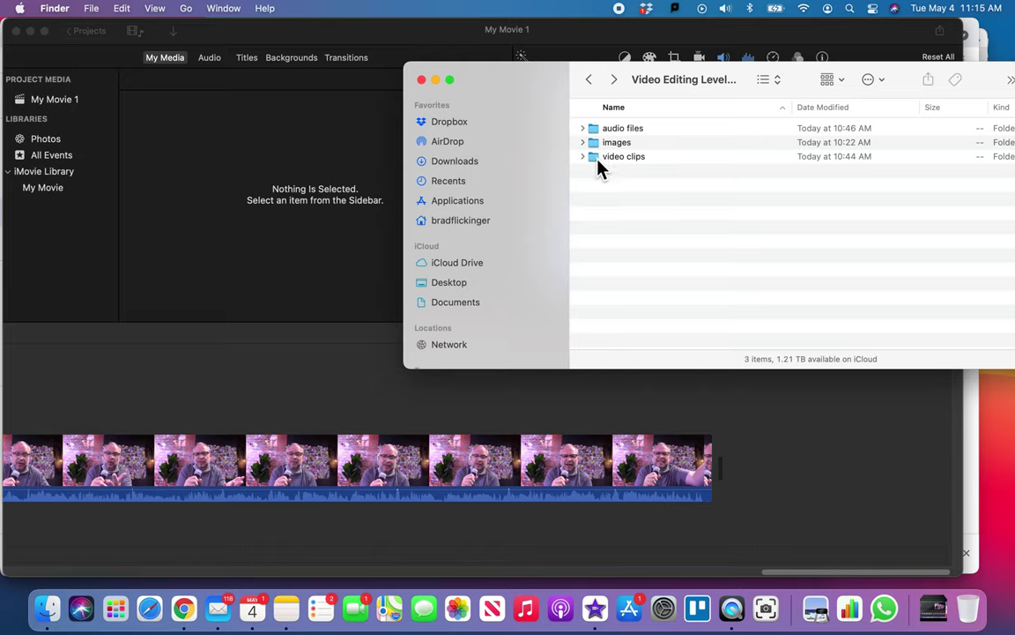
{"action": "double_click", "coordinate": [597, 163]}
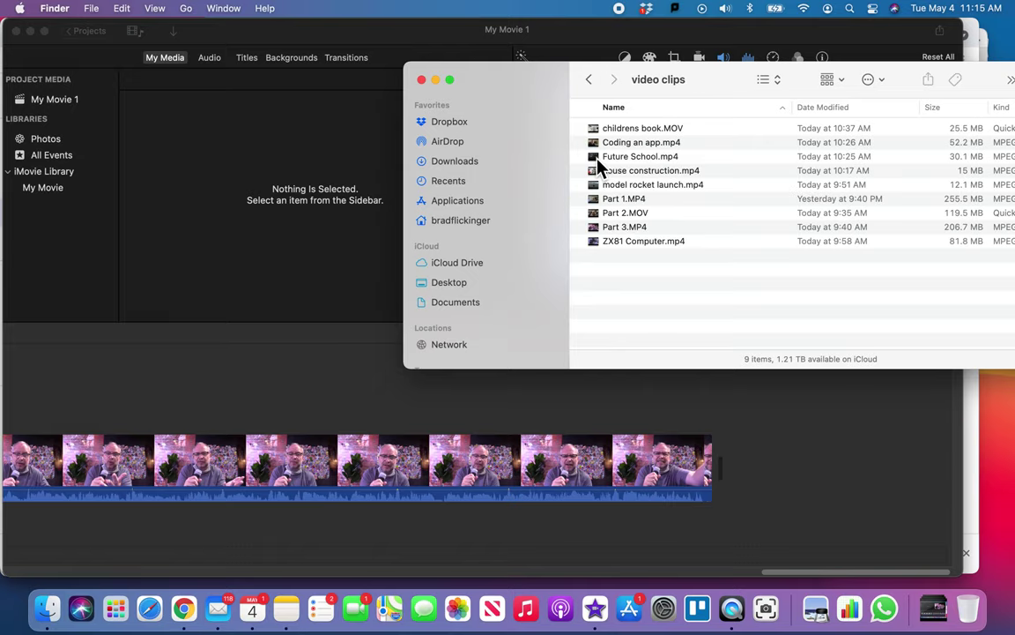
{"action": "left_click", "coordinate": [631, 245]}
{"action": "left_click_drag", "start_coordinate": [597, 251], "coordinate": [768, 456]}
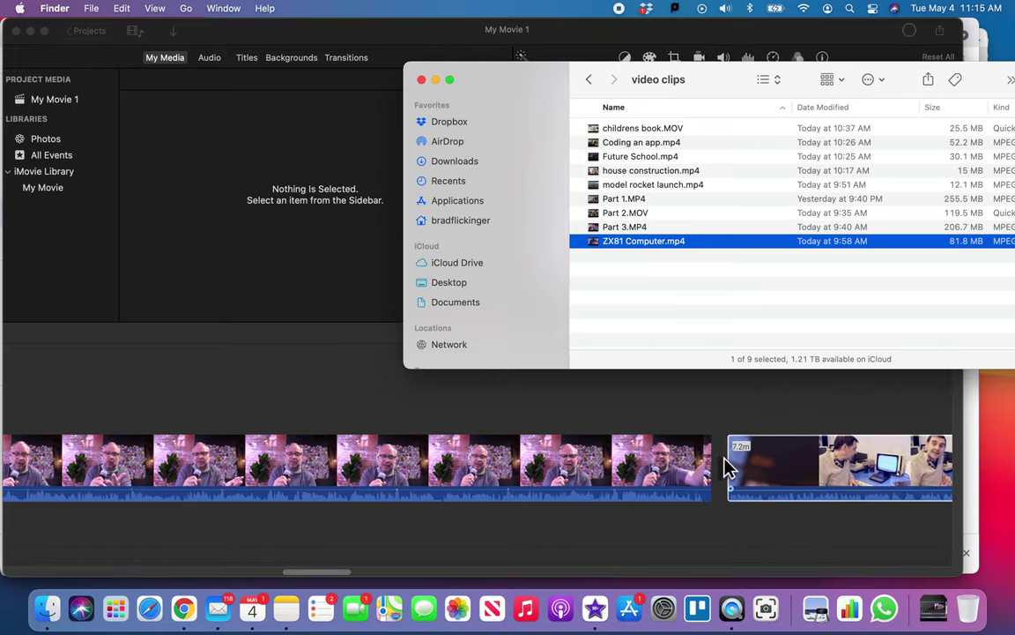
{"action": "left_click", "coordinate": [753, 408]}
{"action": "scroll", "coordinate": [693, 427], "scroll_direction": "right", "scroll_amount": 5}
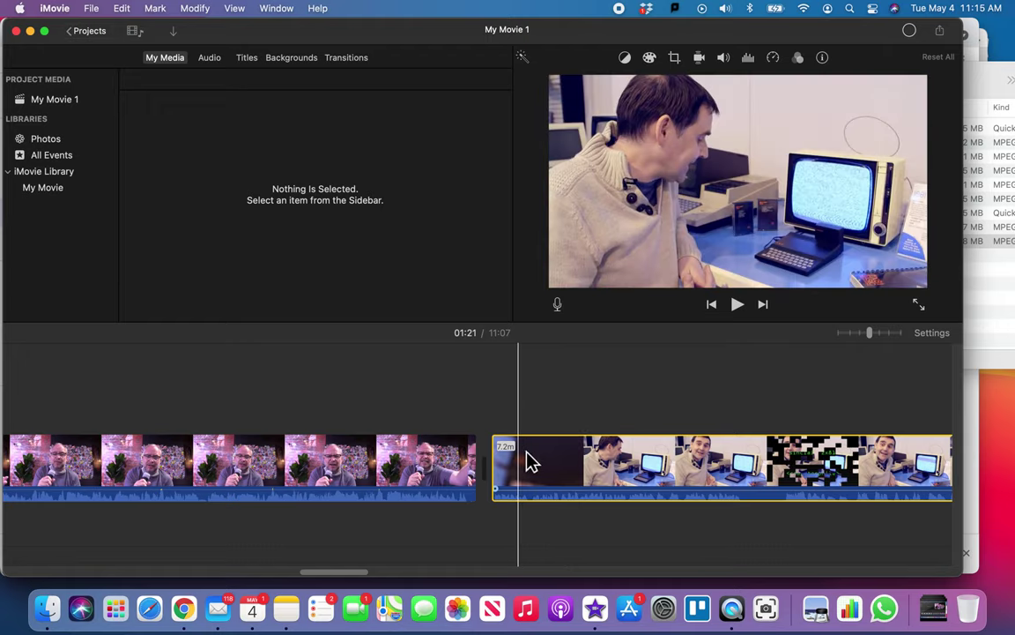
Split the ZX81 clip at 04:26, where the keyboard close-up begins.
{"action": "scroll", "coordinate": [566, 472], "scroll_direction": "right", "scroll_amount": 3}
{"action": "scroll", "coordinate": [568, 470], "scroll_direction": "right", "scroll_amount": 2}
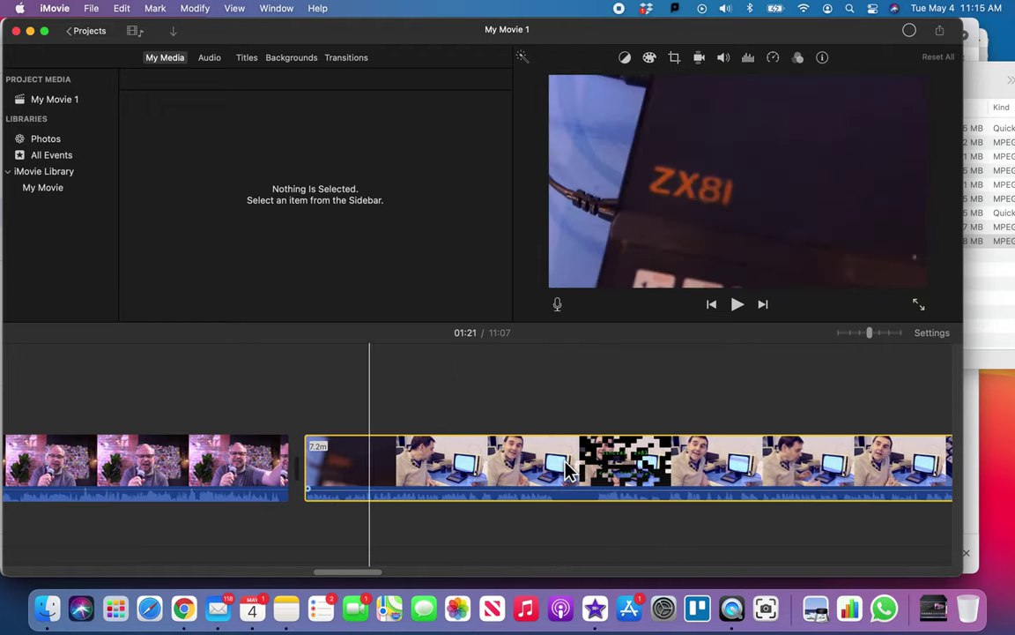
{"action": "scroll", "coordinate": [604, 476], "scroll_direction": "right", "scroll_amount": 15}
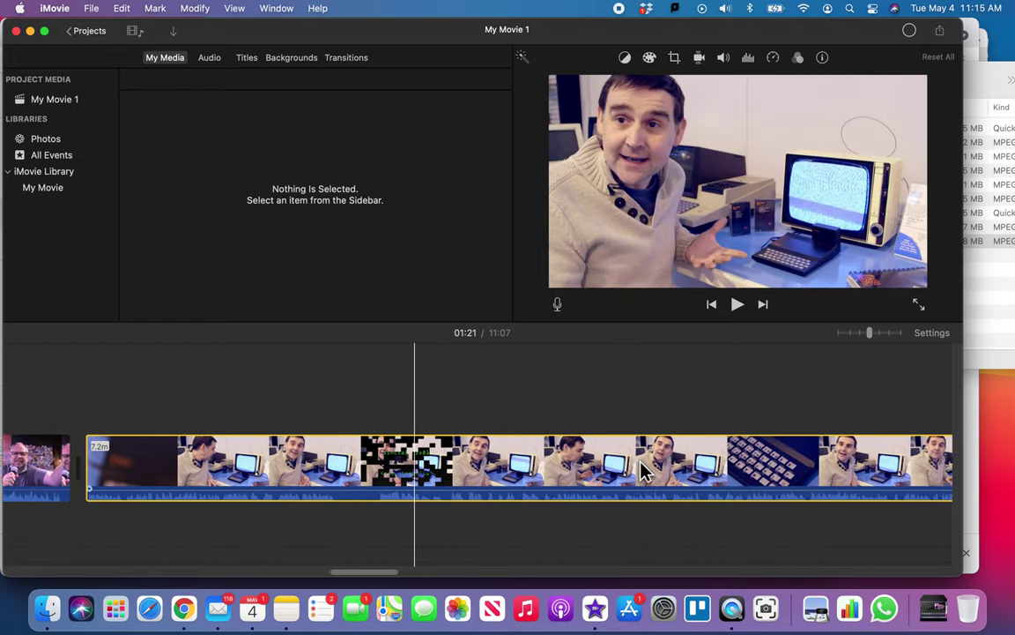
{"action": "scroll", "coordinate": [613, 485], "scroll_direction": "right", "scroll_amount": 10}
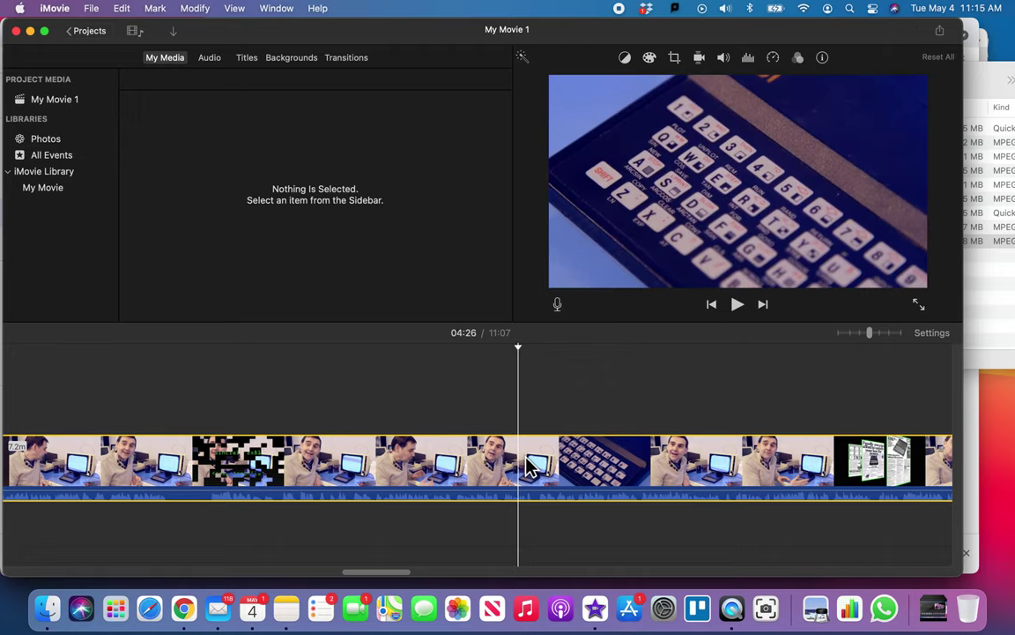
{"action": "right_click", "coordinate": [527, 467]}
{"action": "left_click", "coordinate": [550, 433]}
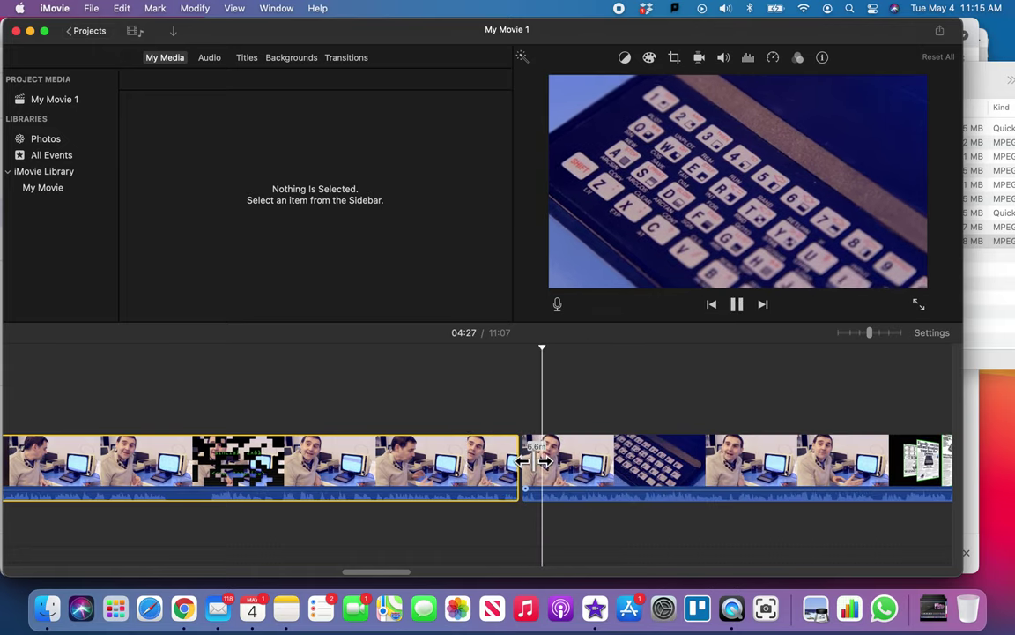
Split the second ZX81 piece at the playhead, then set the playhead back to 04:31.
{"action": "left_click", "coordinate": [657, 465]}
{"action": "right_click", "coordinate": [657, 465]}
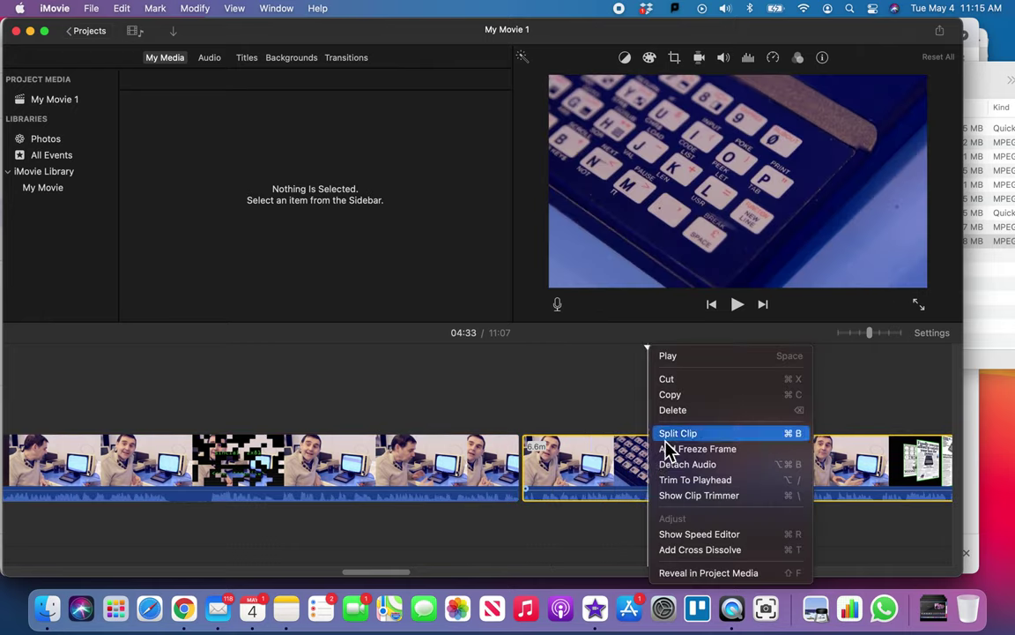
{"action": "left_click", "coordinate": [670, 436]}
{"action": "left_click", "coordinate": [627, 470]}
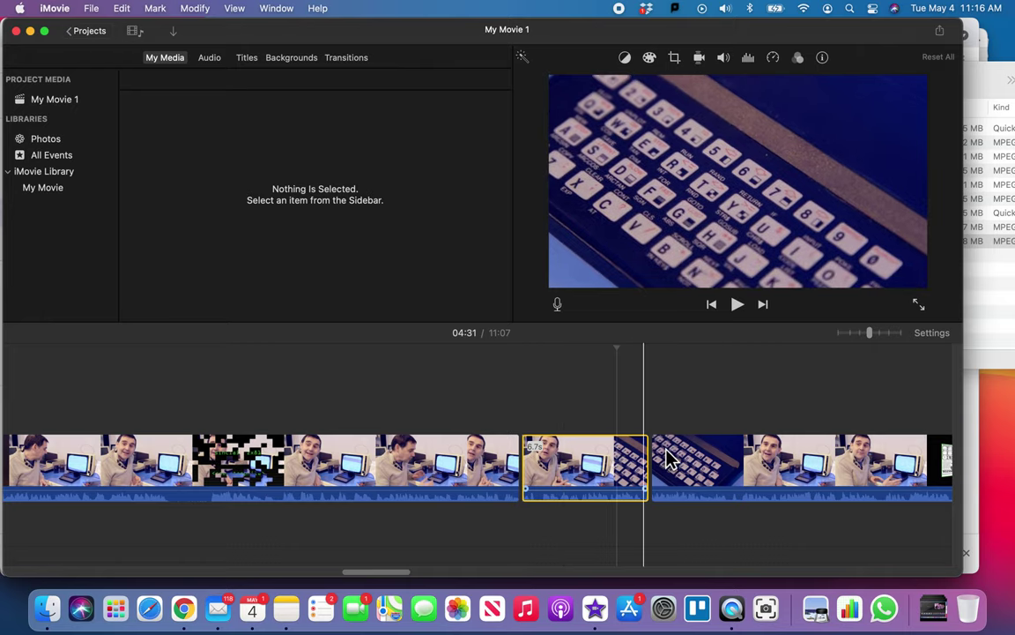
Skim further along the ZX81 footage and split the later clip at the playhead.
{"action": "scroll", "coordinate": [730, 453], "scroll_direction": "right", "scroll_amount": 5}
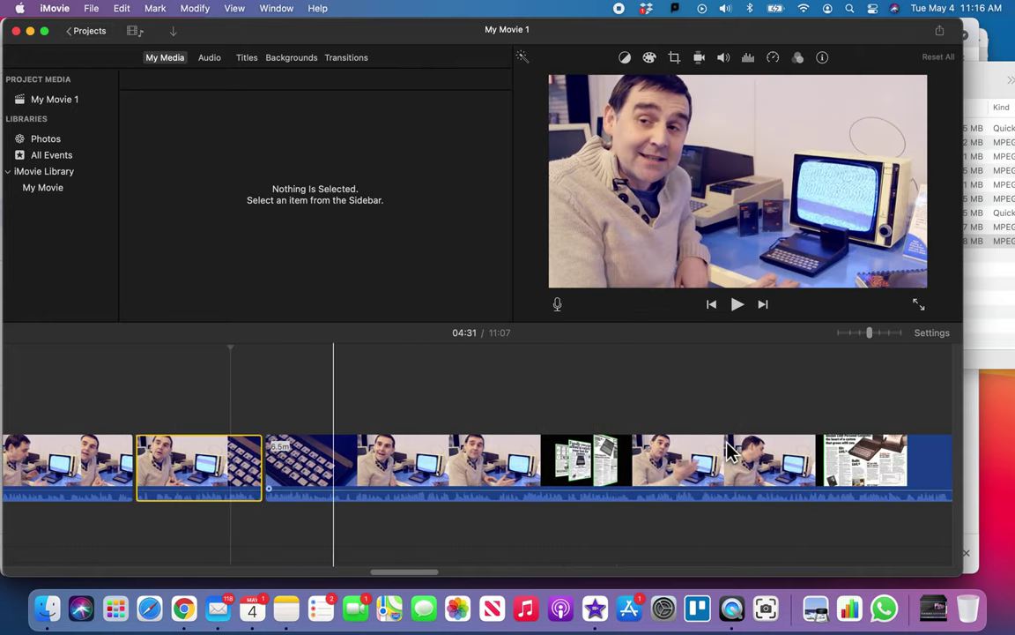
{"action": "scroll", "coordinate": [716, 475], "scroll_direction": "right", "scroll_amount": 3}
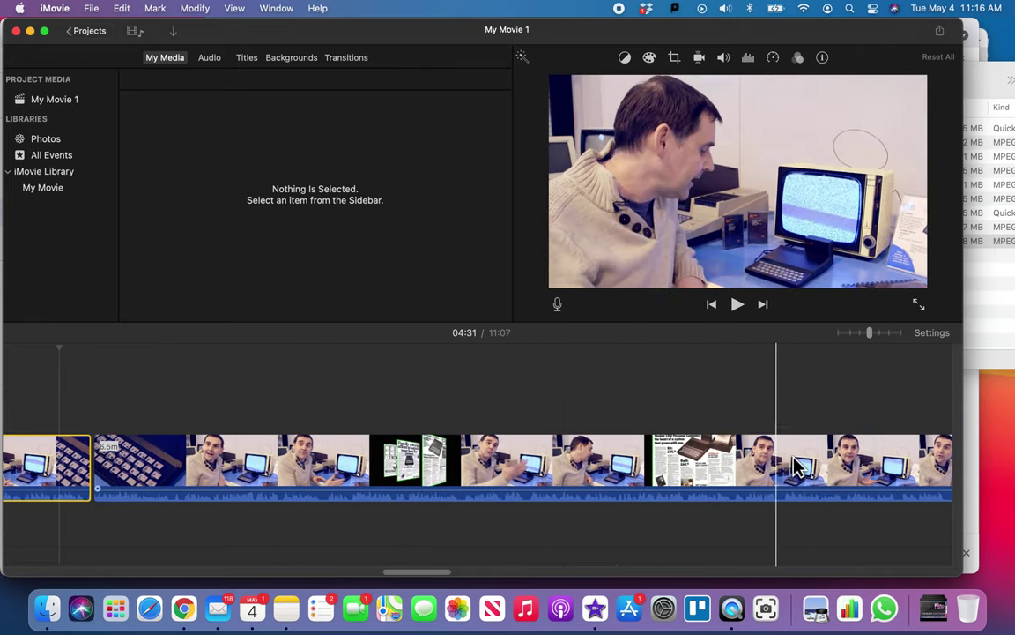
{"action": "scroll", "coordinate": [775, 471], "scroll_direction": "right", "scroll_amount": 7}
{"action": "scroll", "coordinate": [758, 474], "scroll_direction": "right", "scroll_amount": 4}
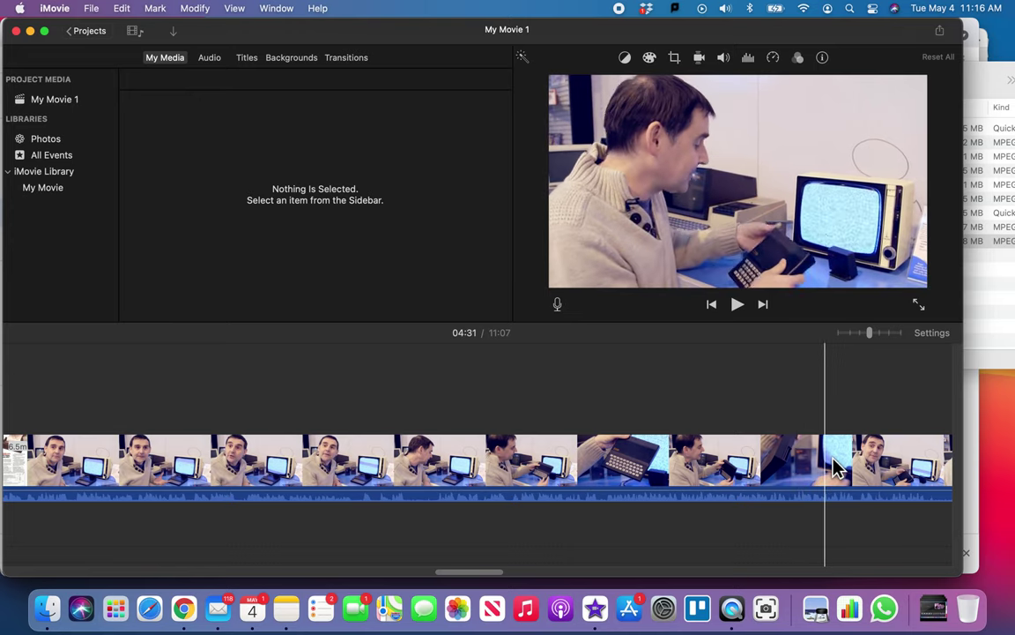
{"action": "scroll", "coordinate": [837, 470], "scroll_direction": "right", "scroll_amount": 7}
{"action": "scroll", "coordinate": [838, 468], "scroll_direction": "right", "scroll_amount": 3}
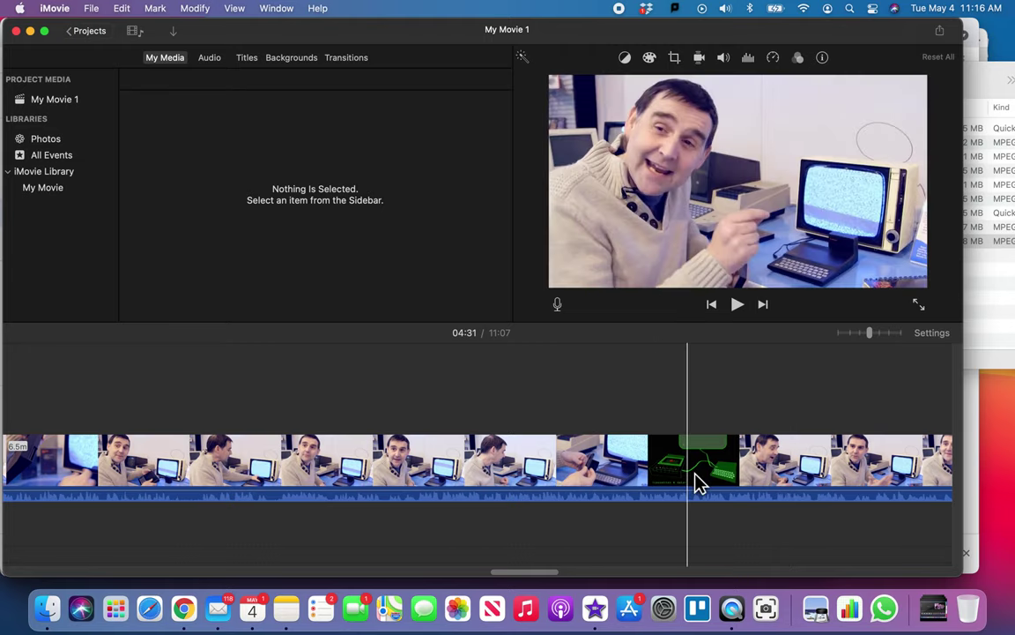
{"action": "scroll", "coordinate": [695, 483], "scroll_direction": "right", "scroll_amount": 6}
{"action": "scroll", "coordinate": [695, 483], "scroll_direction": "right", "scroll_amount": 4}
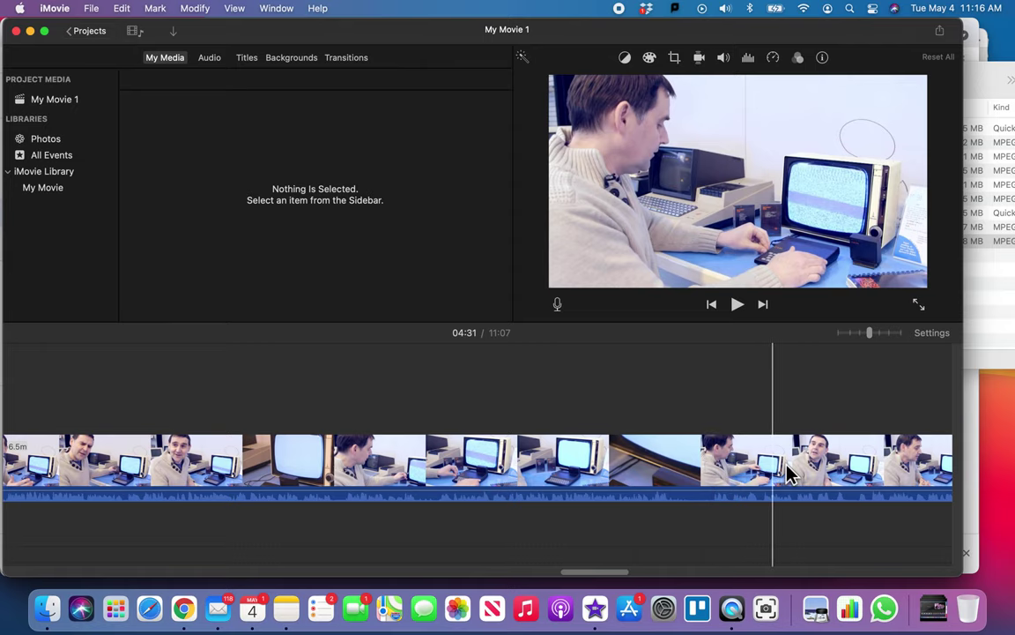
{"action": "scroll", "coordinate": [788, 468], "scroll_direction": "right", "scroll_amount": 6}
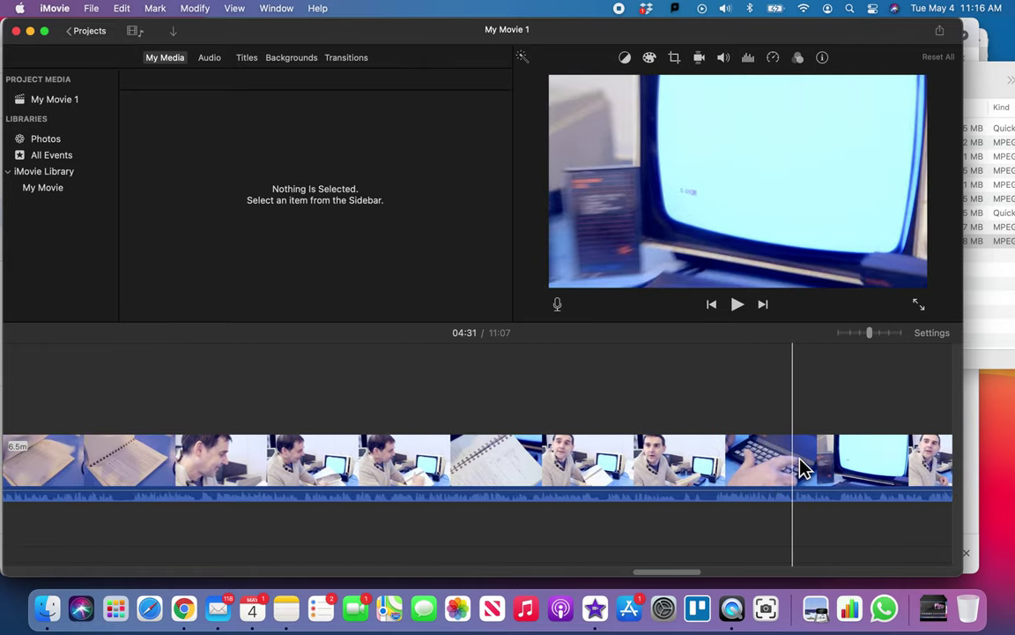
{"action": "right_click", "coordinate": [681, 472]}
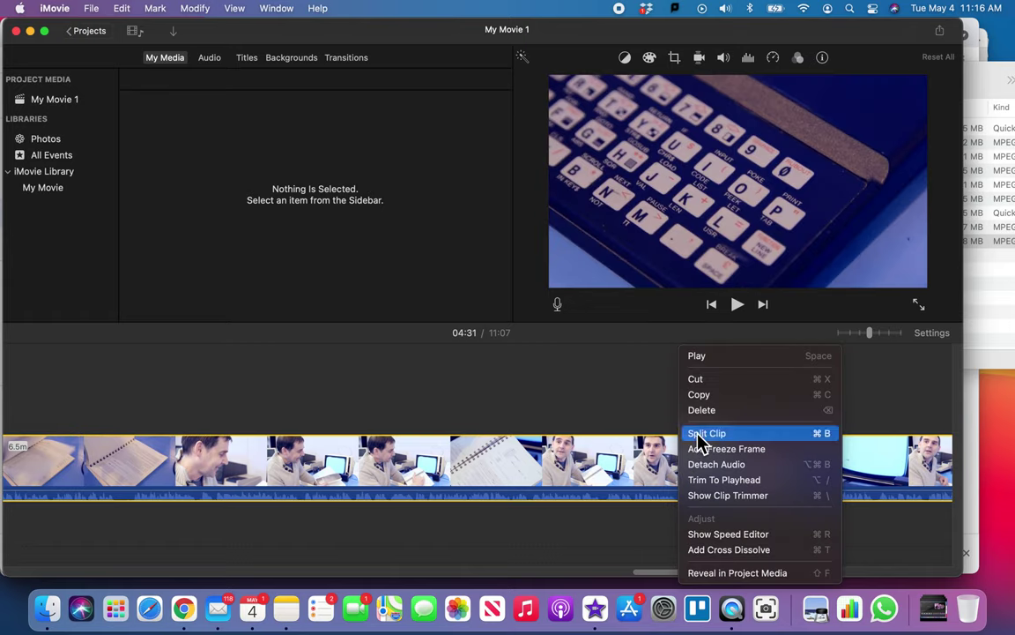
{"action": "left_click", "coordinate": [705, 433]}
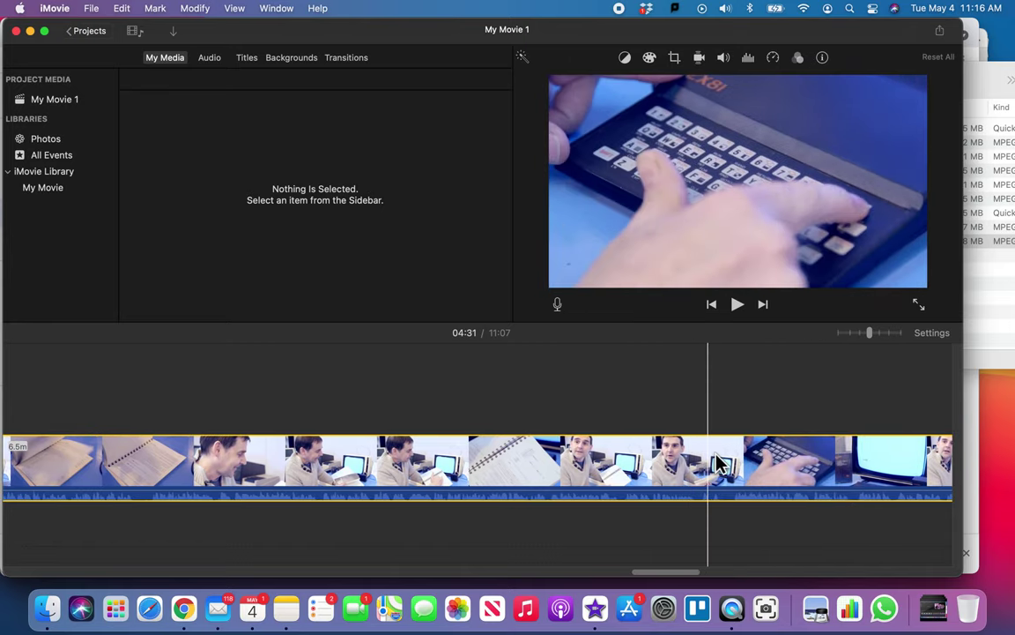
Place the playhead at 06:19 in the ZX81 clip and skim ahead to the keyboard shot.
{"action": "scroll", "coordinate": [719, 464], "scroll_direction": "left", "scroll_amount": 10}
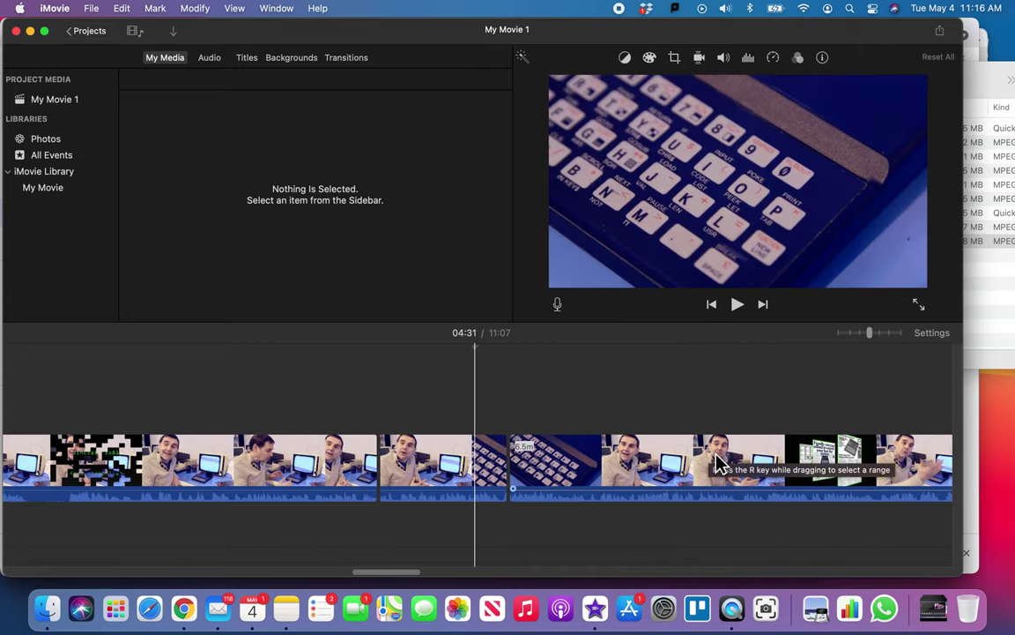
{"action": "scroll", "coordinate": [705, 465], "scroll_direction": "right", "scroll_amount": 15}
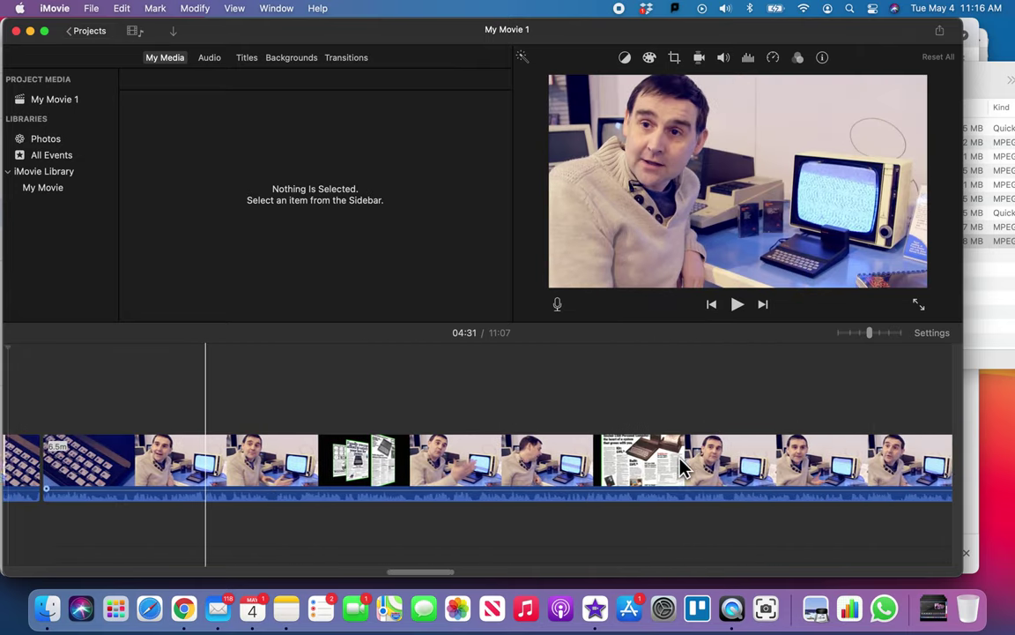
{"action": "scroll", "coordinate": [683, 468], "scroll_direction": "right", "scroll_amount": 10}
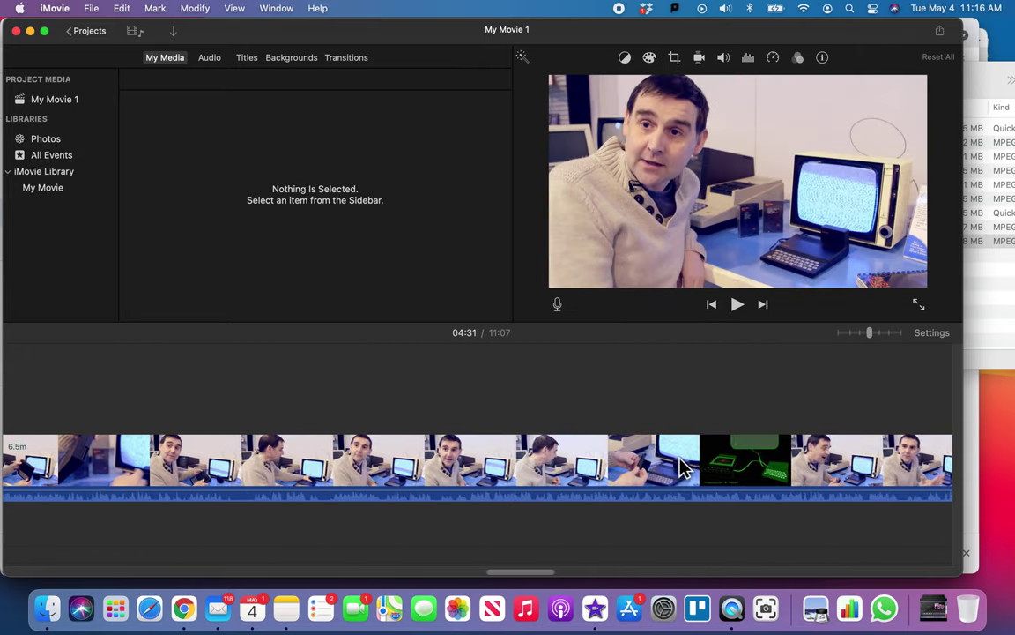
{"action": "left_click", "coordinate": [688, 468]}
{"action": "scroll", "coordinate": [739, 467], "scroll_direction": "right", "scroll_amount": 10}
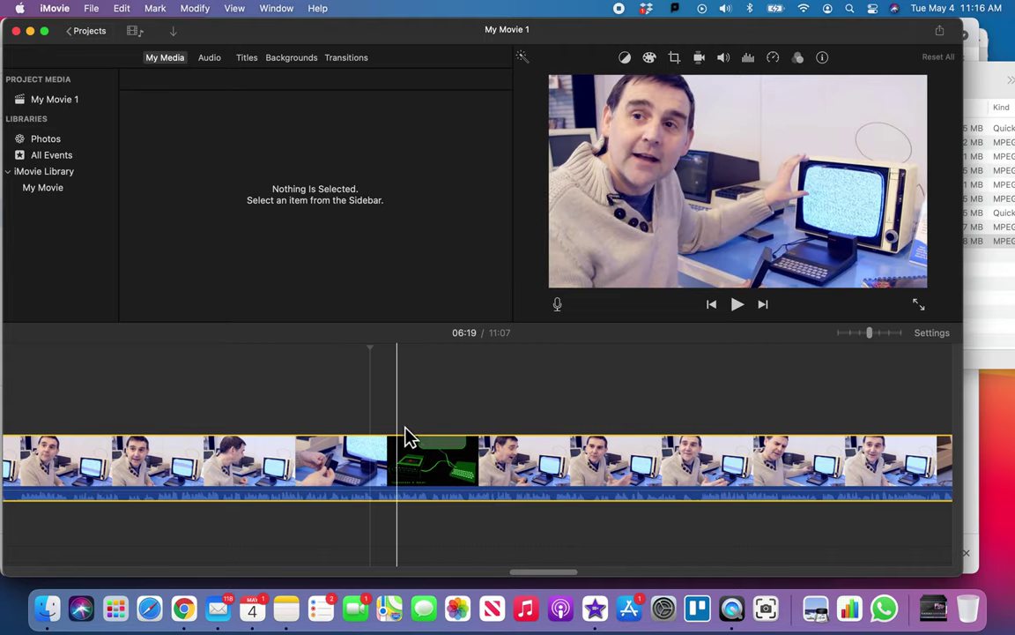
{"action": "scroll", "coordinate": [617, 458], "scroll_direction": "right", "scroll_amount": 9}
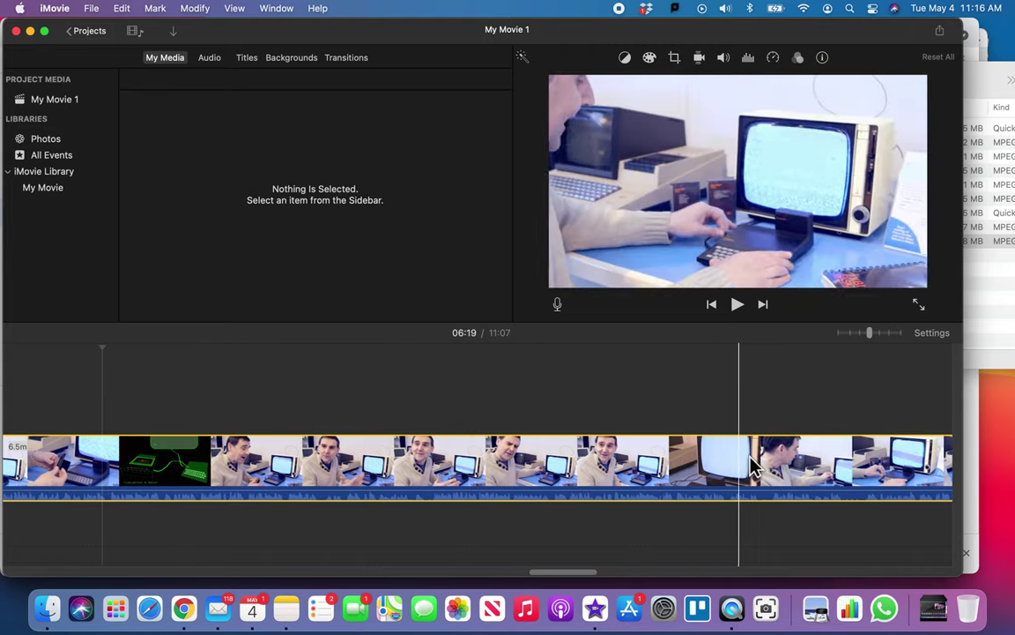
{"action": "scroll", "coordinate": [795, 467], "scroll_direction": "right", "scroll_amount": 6}
{"action": "scroll", "coordinate": [795, 467], "scroll_direction": "right", "scroll_amount": 5}
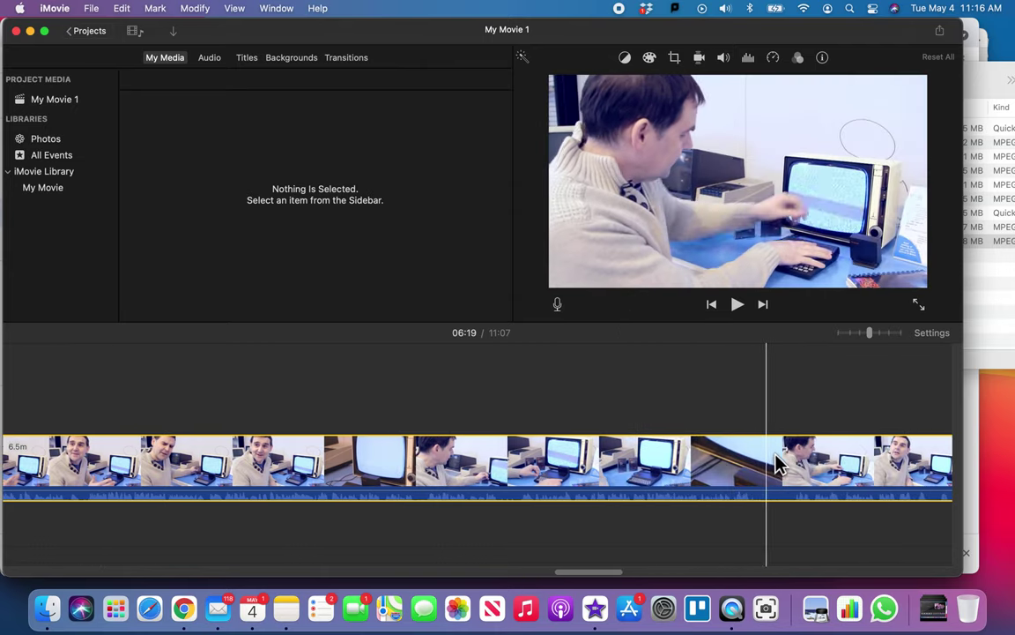
{"action": "scroll", "coordinate": [813, 465], "scroll_direction": "right", "scroll_amount": 8}
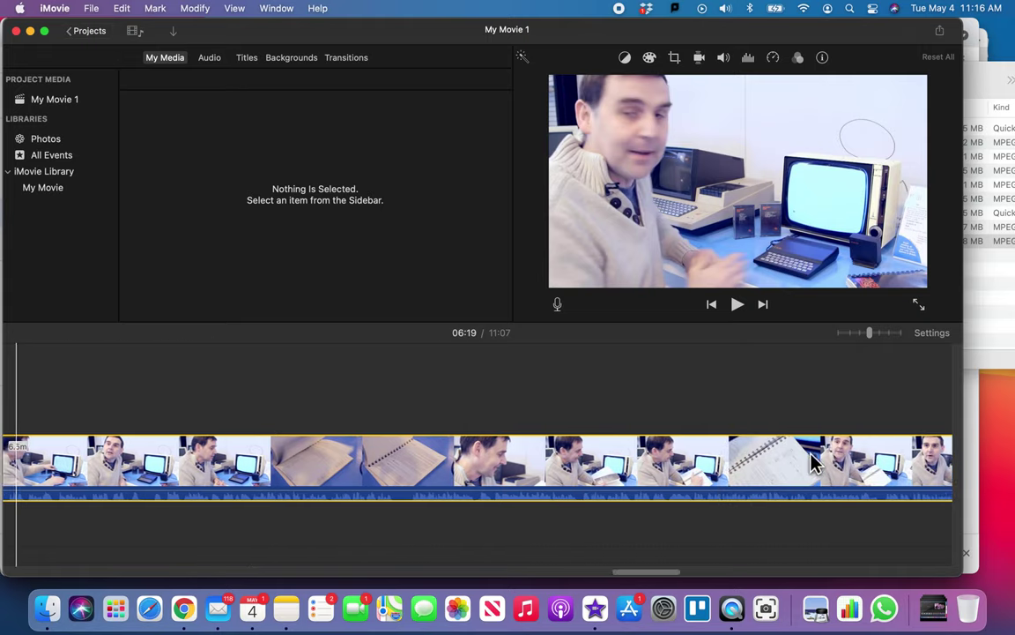
{"action": "scroll", "coordinate": [811, 462], "scroll_direction": "right", "scroll_amount": 3}
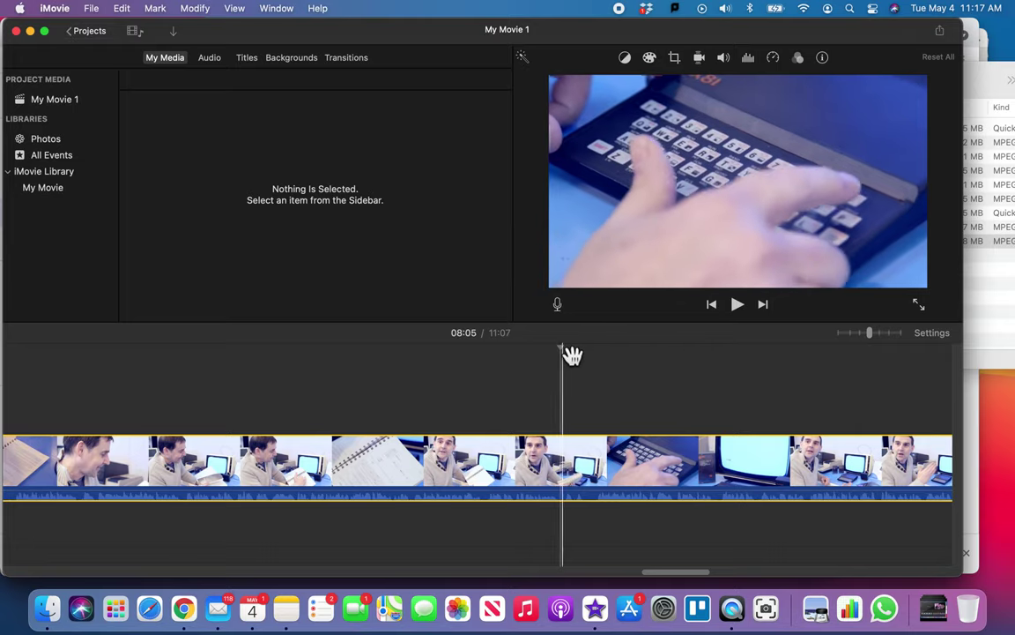
Split the ZX81 clip twice, about six seconds apart, isolating a short 6.2 s keyboard piece.
{"action": "right_click", "coordinate": [569, 458]}
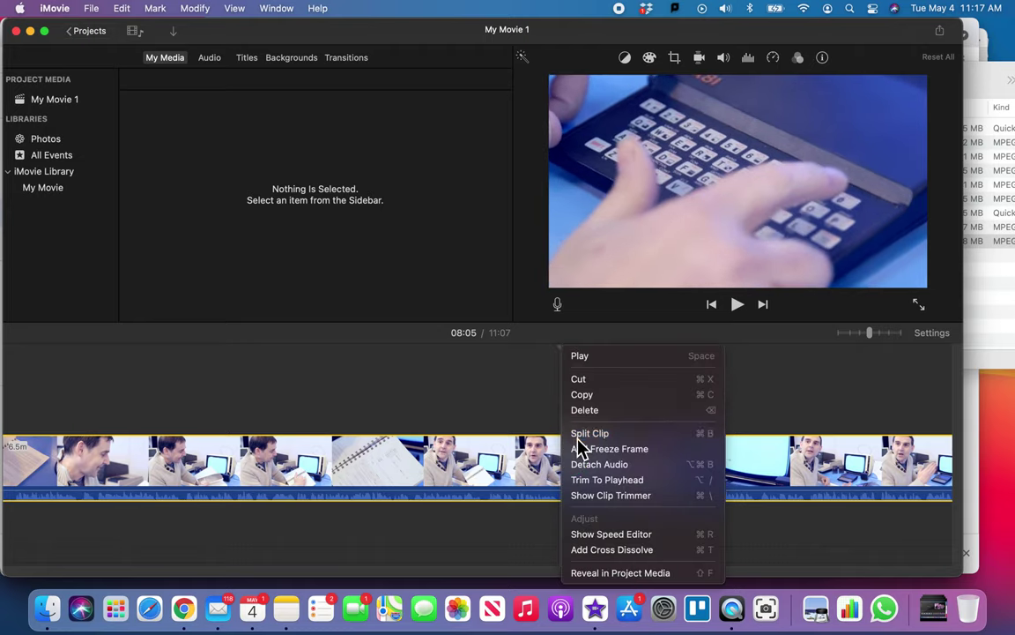
{"action": "left_click", "coordinate": [578, 449]}
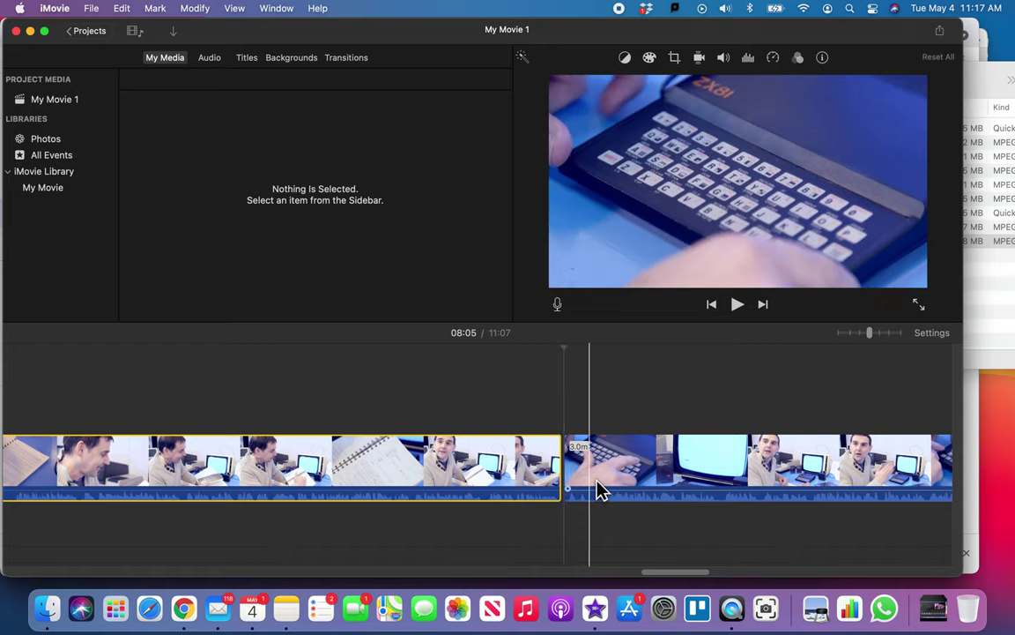
{"action": "left_click", "coordinate": [687, 468]}
{"action": "right_click", "coordinate": [690, 472]}
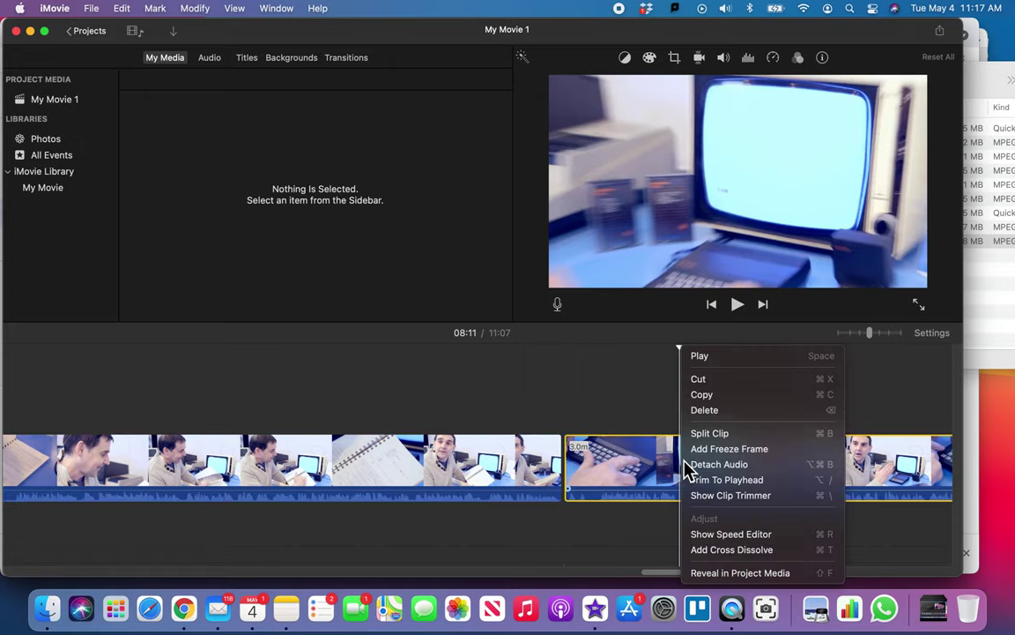
{"action": "left_click", "coordinate": [709, 434]}
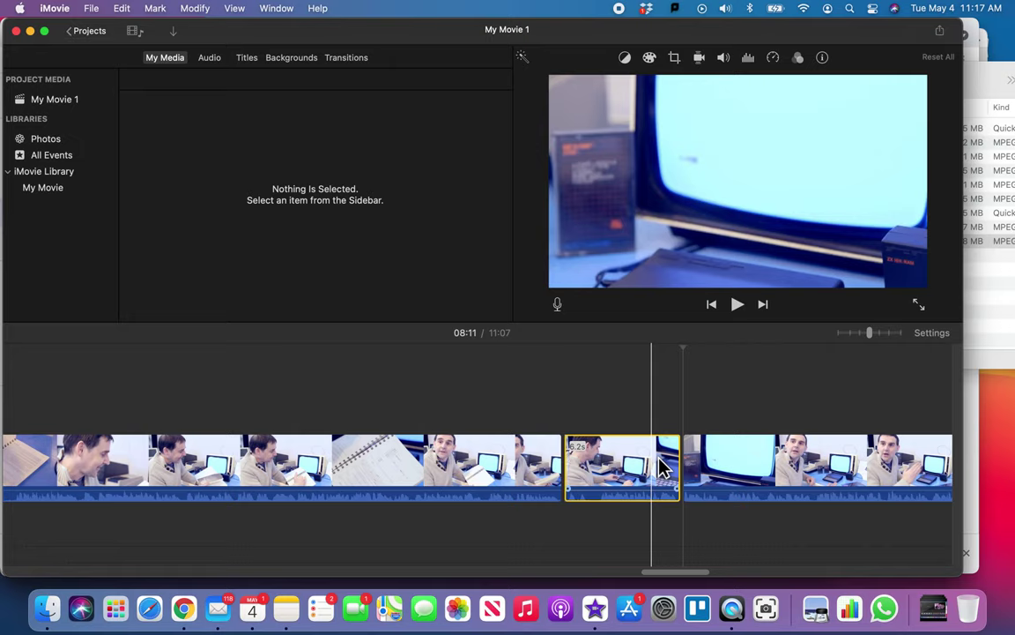
Scroll back and select an earlier piece of the ZX81 footage.
{"action": "scroll", "coordinate": [642, 473], "scroll_direction": "left", "scroll_amount": 5}
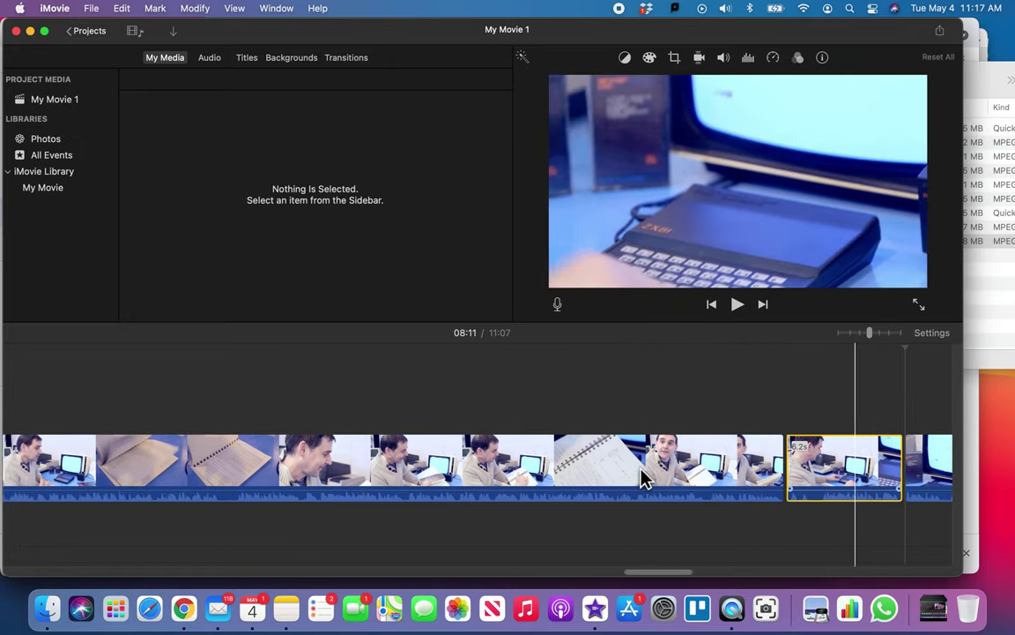
{"action": "scroll", "coordinate": [641, 476], "scroll_direction": "left", "scroll_amount": 8}
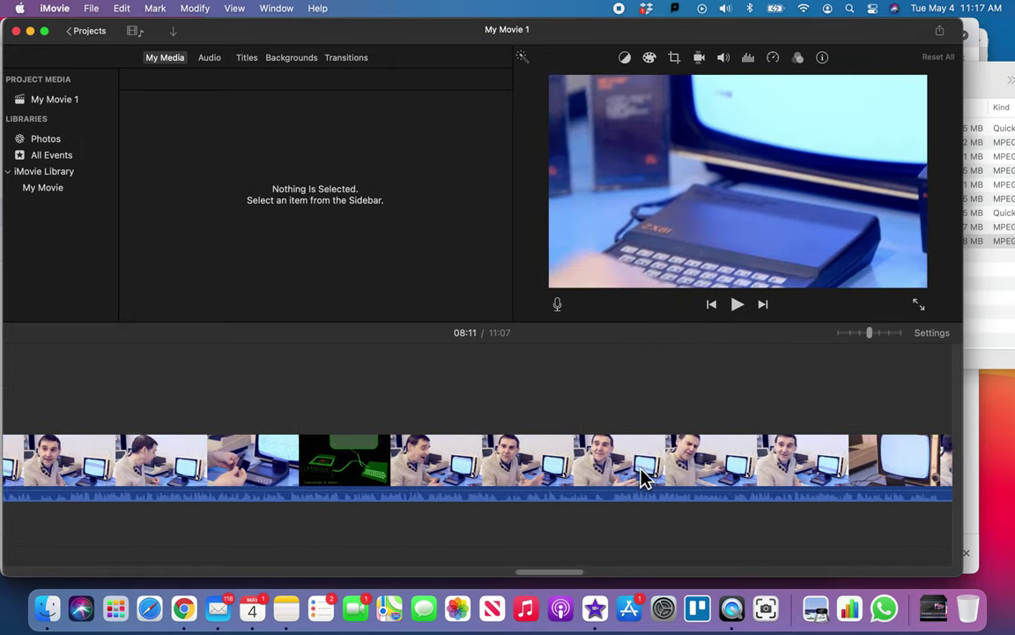
{"action": "scroll", "coordinate": [642, 477], "scroll_direction": "left", "scroll_amount": 8}
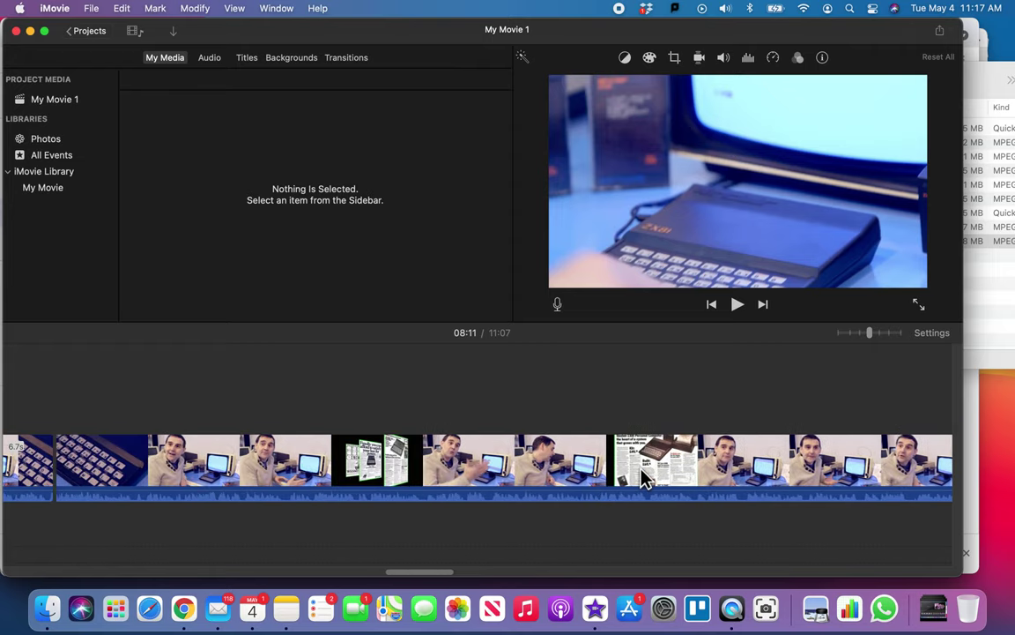
{"action": "scroll", "coordinate": [641, 476], "scroll_direction": "left", "scroll_amount": 3}
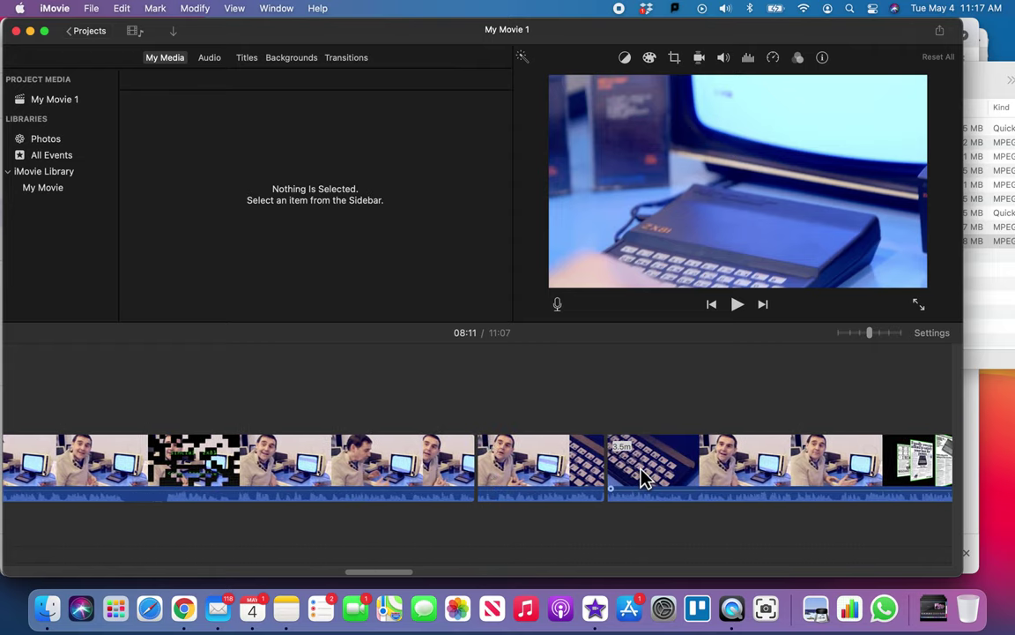
{"action": "left_click", "coordinate": [551, 482]}
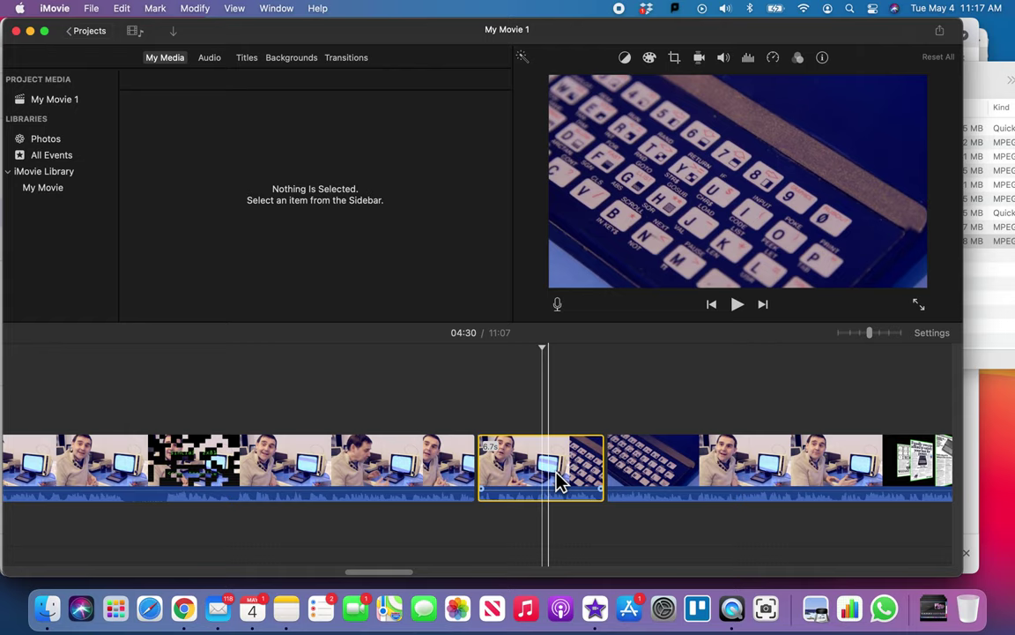
Delete the 32-second clip, the long clip after the kept piece, and the rightmost ZX81 piece.
{"action": "left_click", "coordinate": [427, 469]}
{"action": "key", "text": "Delete"}
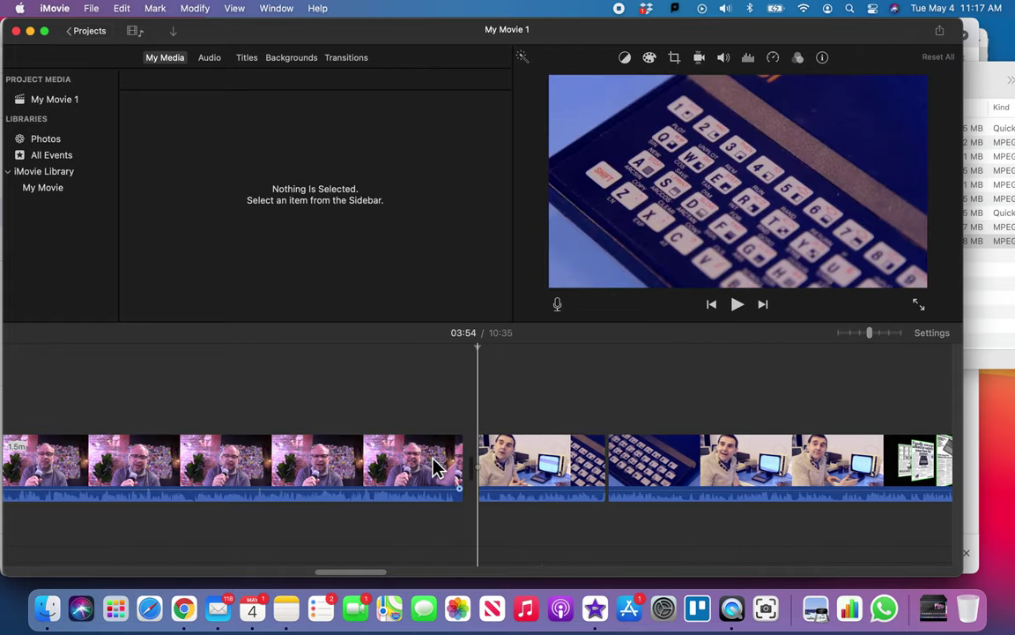
{"action": "left_click", "coordinate": [670, 465]}
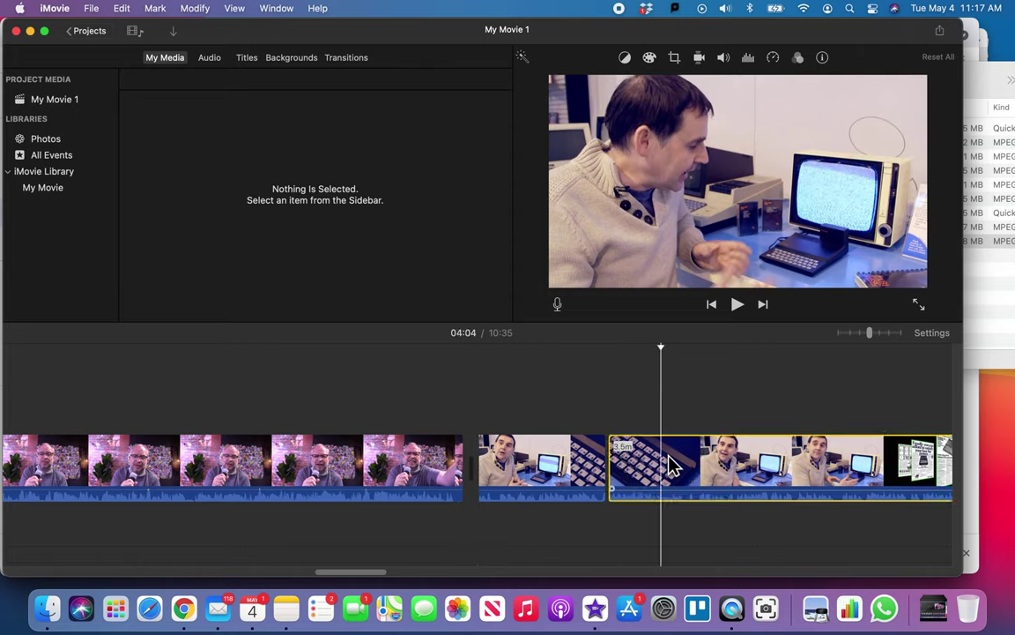
{"action": "key", "text": "Delete"}
{"action": "left_click", "coordinate": [675, 467]}
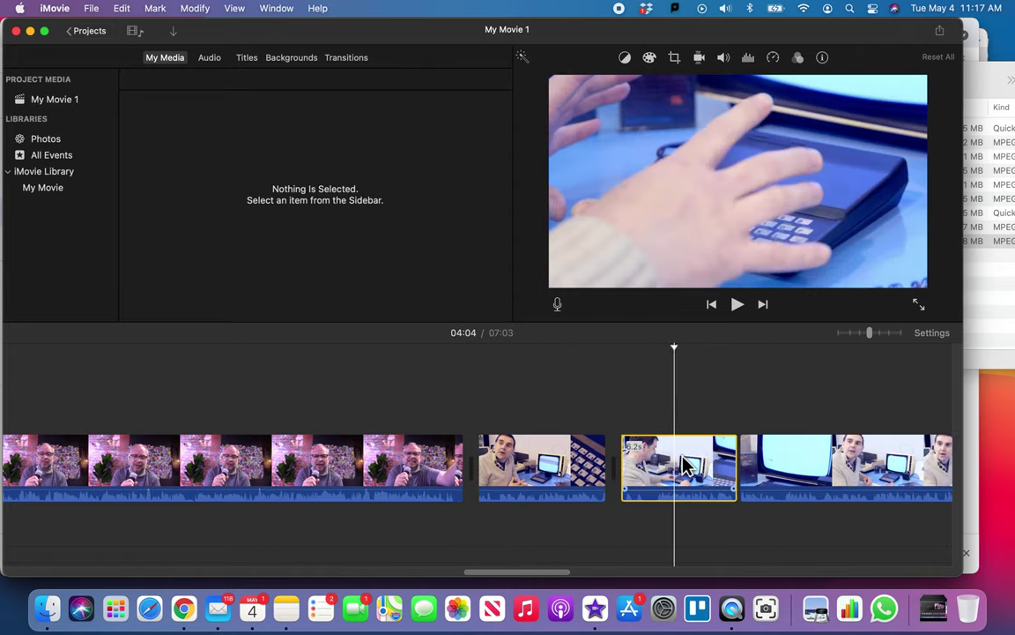
{"action": "left_click", "coordinate": [780, 467]}
{"action": "key", "text": "Delete"}
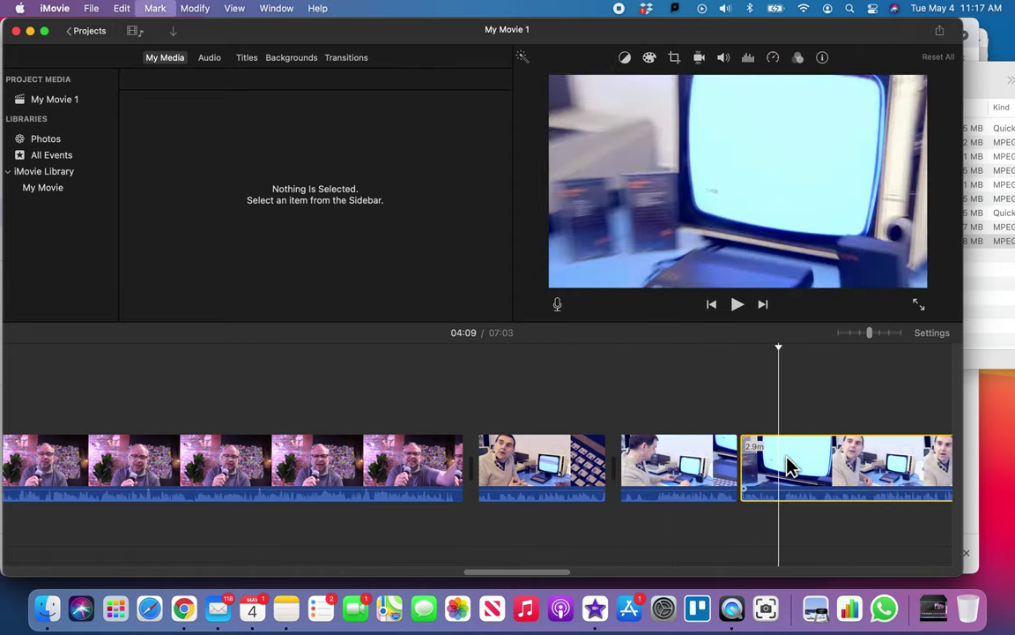
Set the kept keyboard clip's volume to 0.
{"action": "left_click", "coordinate": [542, 470]}
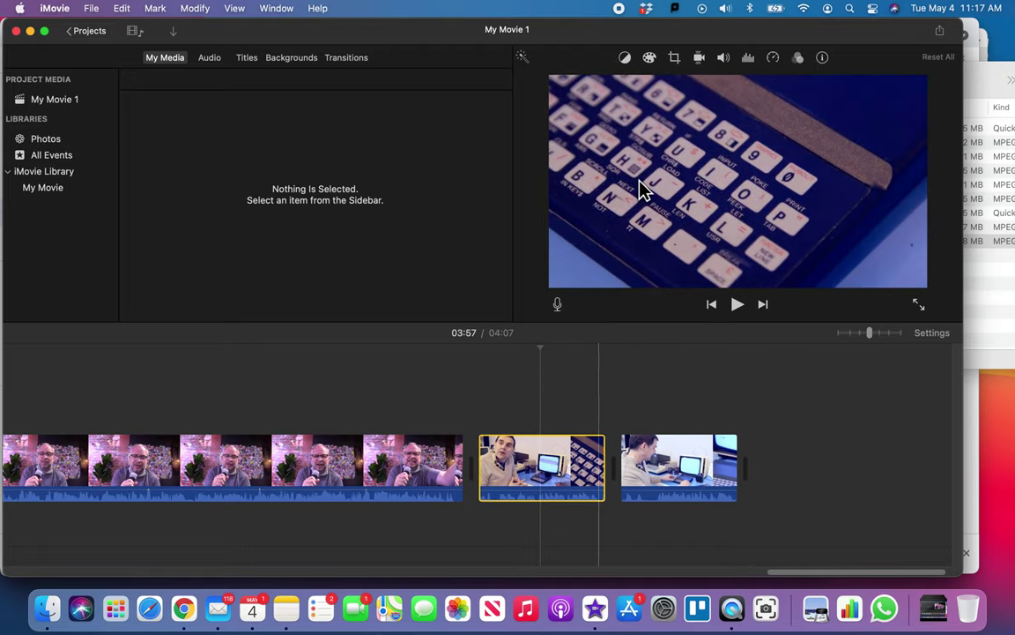
{"action": "left_click", "coordinate": [725, 59]}
{"action": "left_click_drag", "start_coordinate": [665, 85], "coordinate": [603, 88]}
{"action": "left_click", "coordinate": [502, 410]}
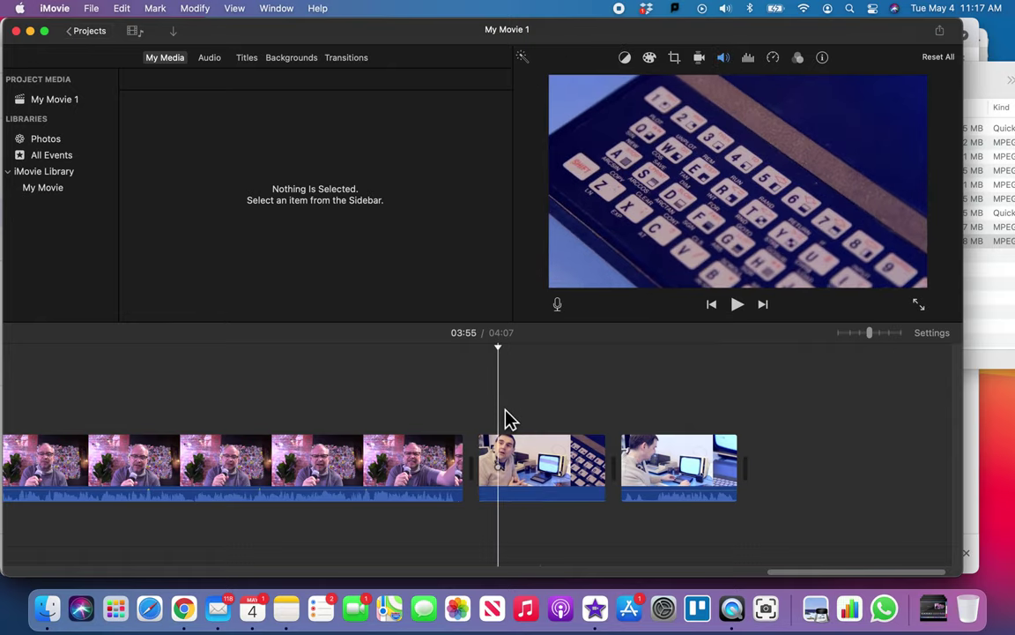
Drag the muted keyboard clip above the talking-head footage as a cutaway.
{"action": "left_click", "coordinate": [547, 472]}
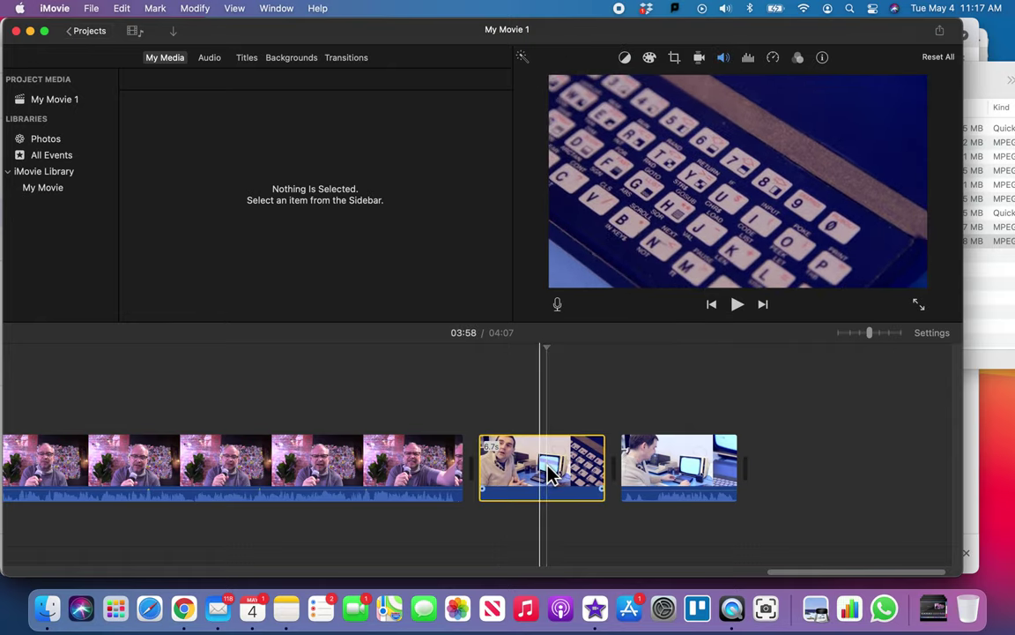
{"action": "left_click_drag", "start_coordinate": [873, 336], "coordinate": [861, 337]}
{"action": "left_click_drag", "start_coordinate": [561, 473], "coordinate": [740, 411]}
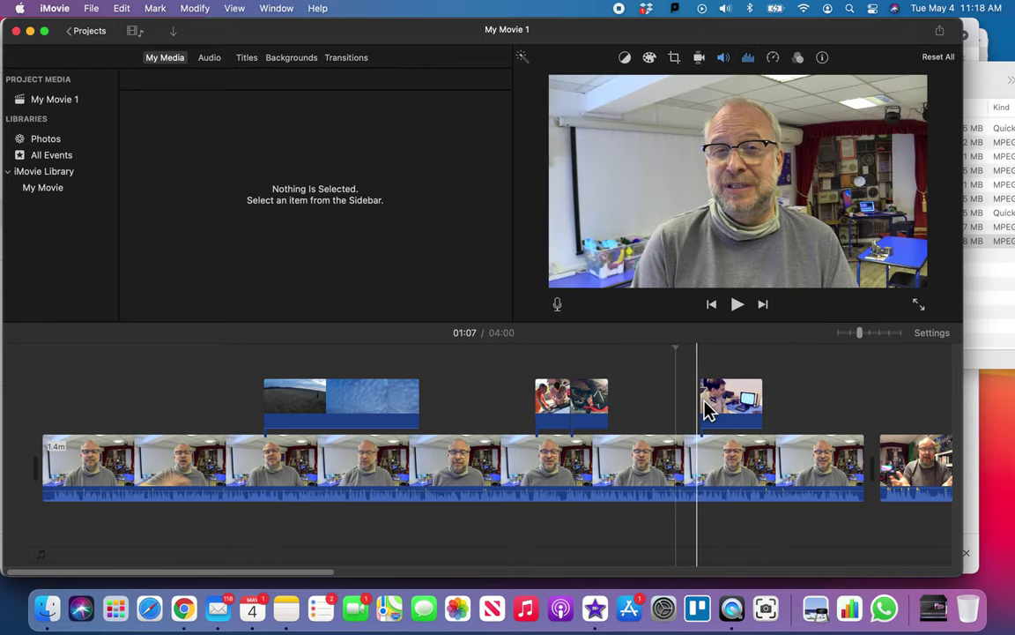
{"action": "key", "text": "space"}
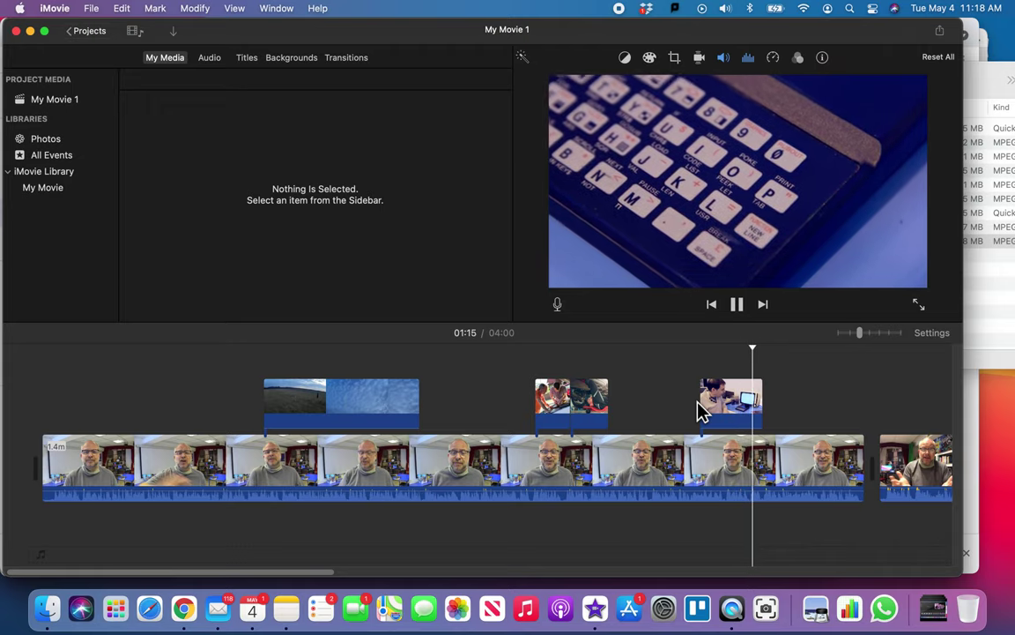
{"action": "key", "text": "space"}
{"action": "left_click", "coordinate": [687, 402]}
{"action": "key", "text": "space"}
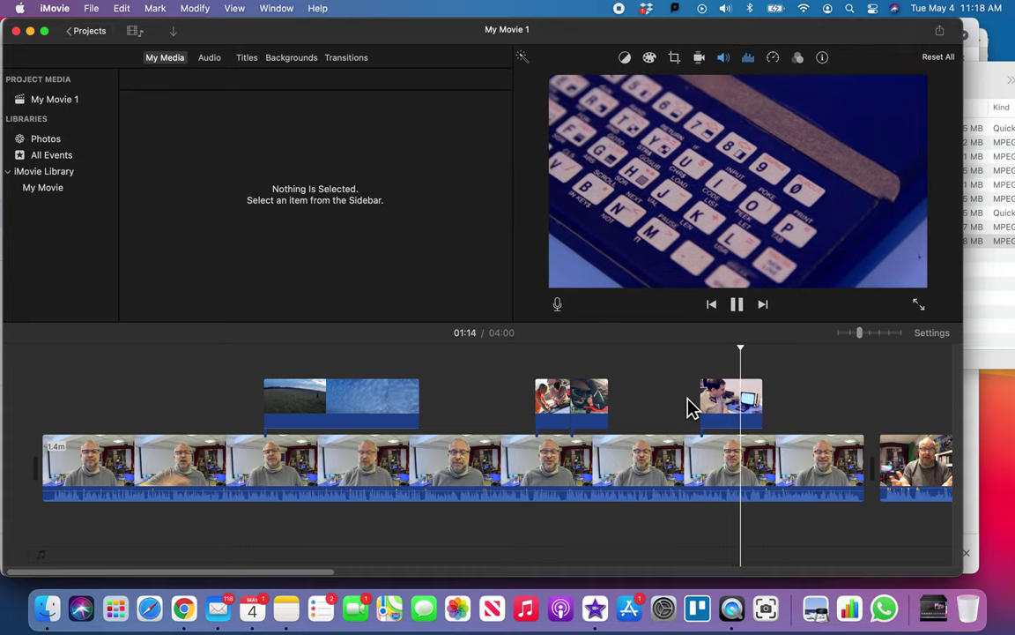
{"action": "key", "text": "space"}
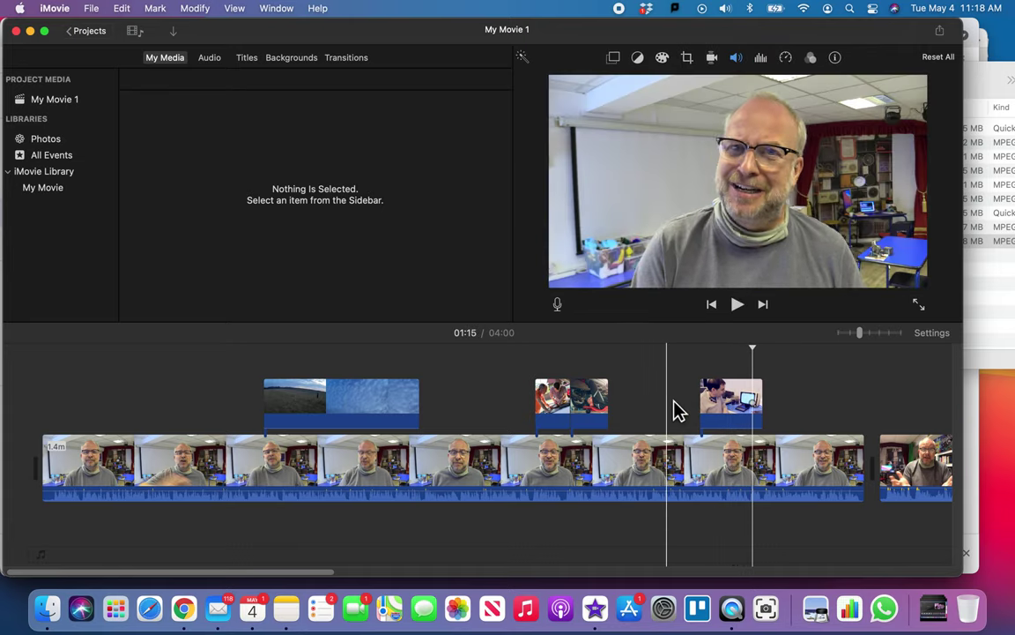
{"action": "scroll", "coordinate": [670, 406], "scroll_direction": "right", "scroll_amount": 5}
{"action": "scroll", "coordinate": [650, 406], "scroll_direction": "right", "scroll_amount": 3}
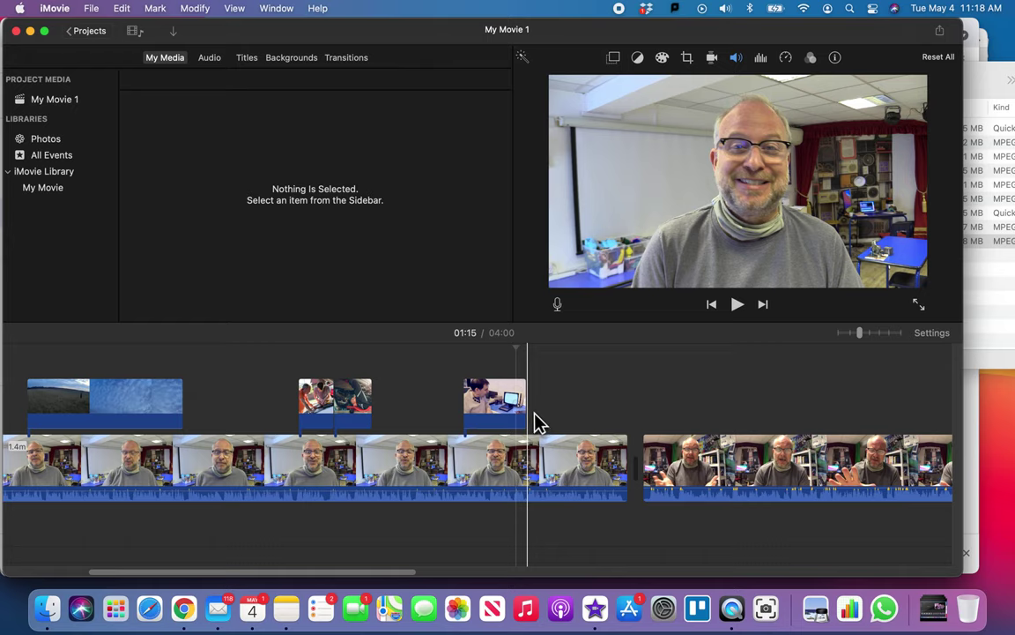
{"action": "scroll", "coordinate": [579, 412], "scroll_direction": "right", "scroll_amount": 1}
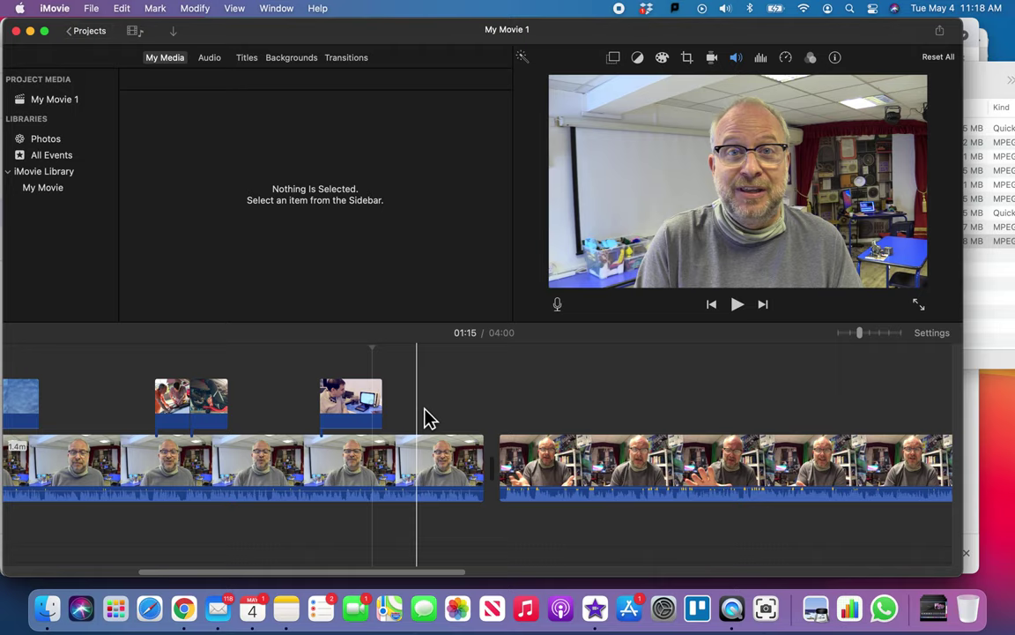
{"action": "left_click", "coordinate": [547, 421]}
{"action": "key", "text": "space"}
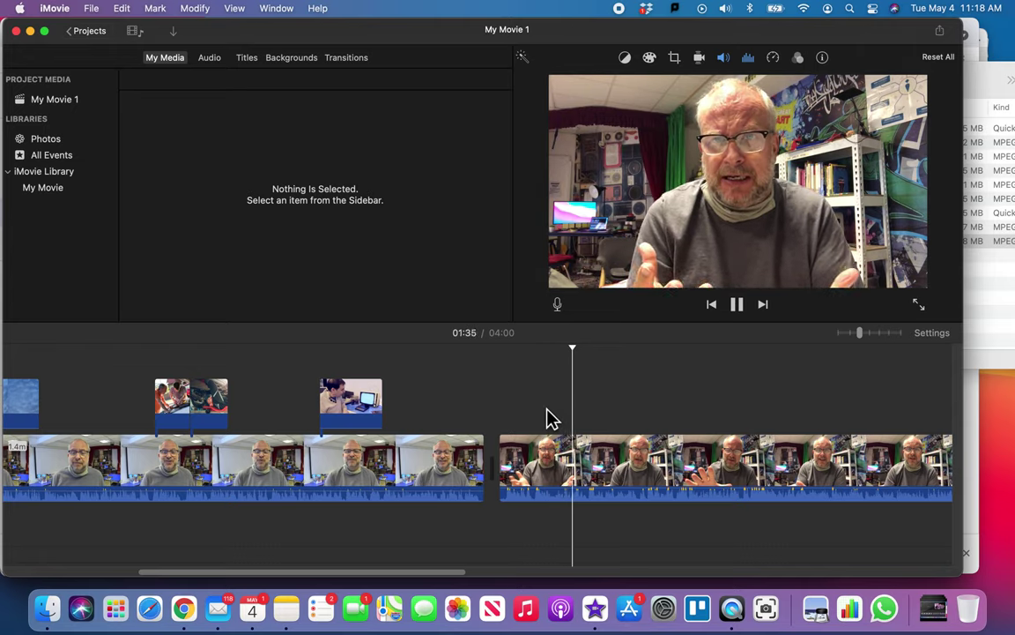
{"action": "key", "text": "space"}
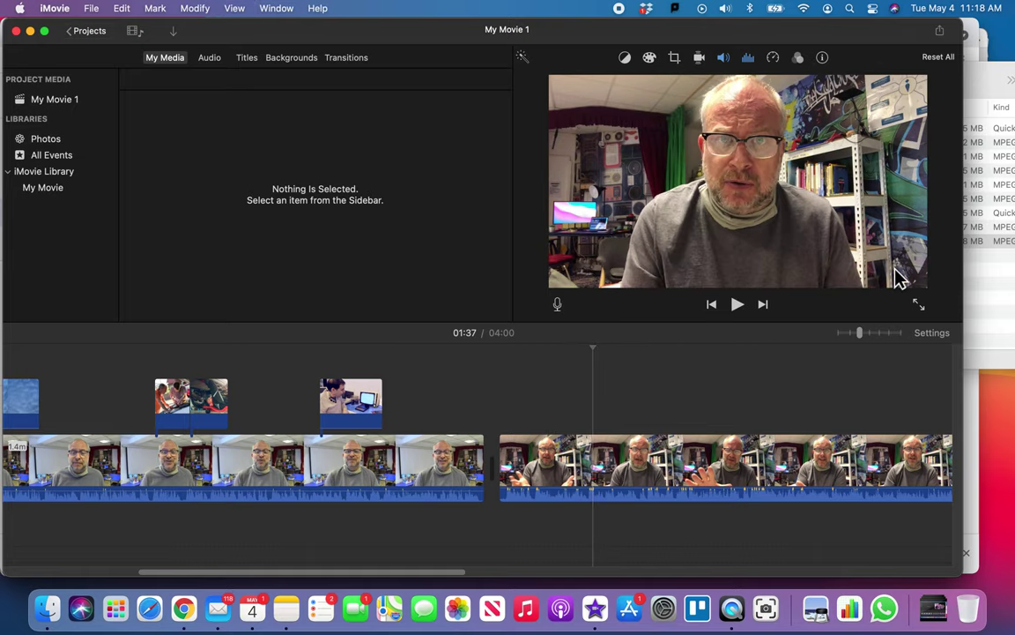
{"action": "left_click", "coordinate": [981, 277]}
Select house construction.mp4 in Finder, then return to the iMovie project.
{"action": "left_click", "coordinate": [652, 172]}
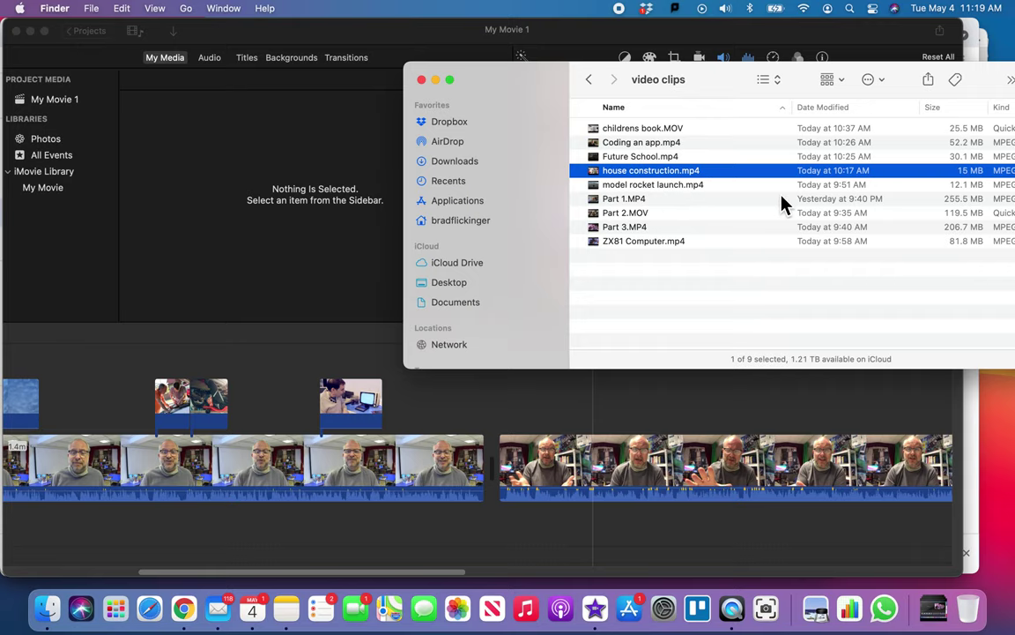
{"action": "left_click", "coordinate": [612, 415]}
{"action": "scroll", "coordinate": [620, 415], "scroll_direction": "right", "scroll_amount": 8}
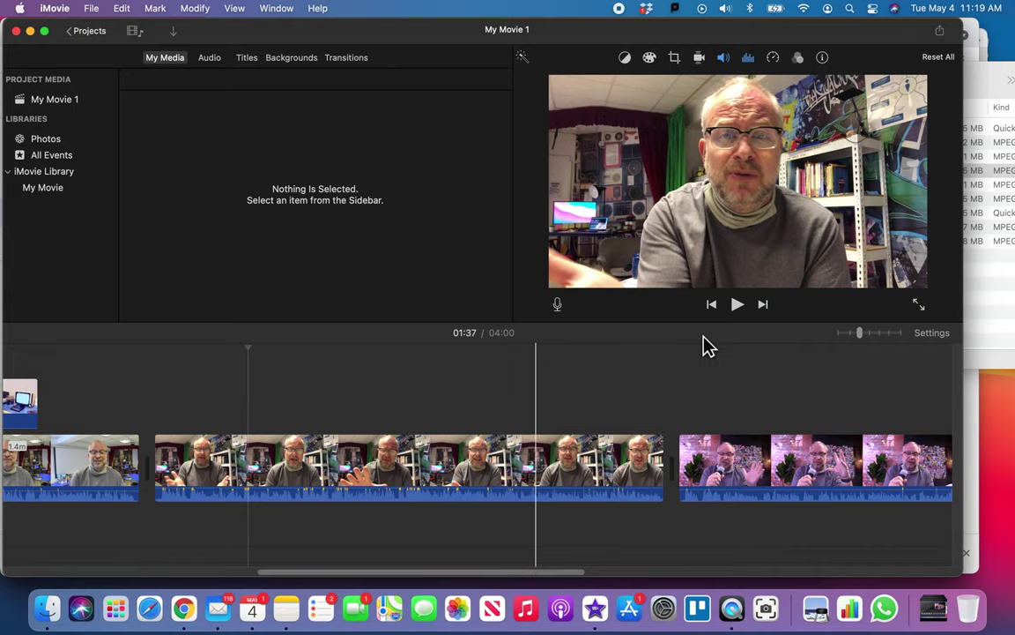
In Finder, go back to the parent course folder and open the images folder.
{"action": "left_click", "coordinate": [989, 292]}
{"action": "left_click", "coordinate": [588, 80]}
{"action": "double_click", "coordinate": [600, 145]}
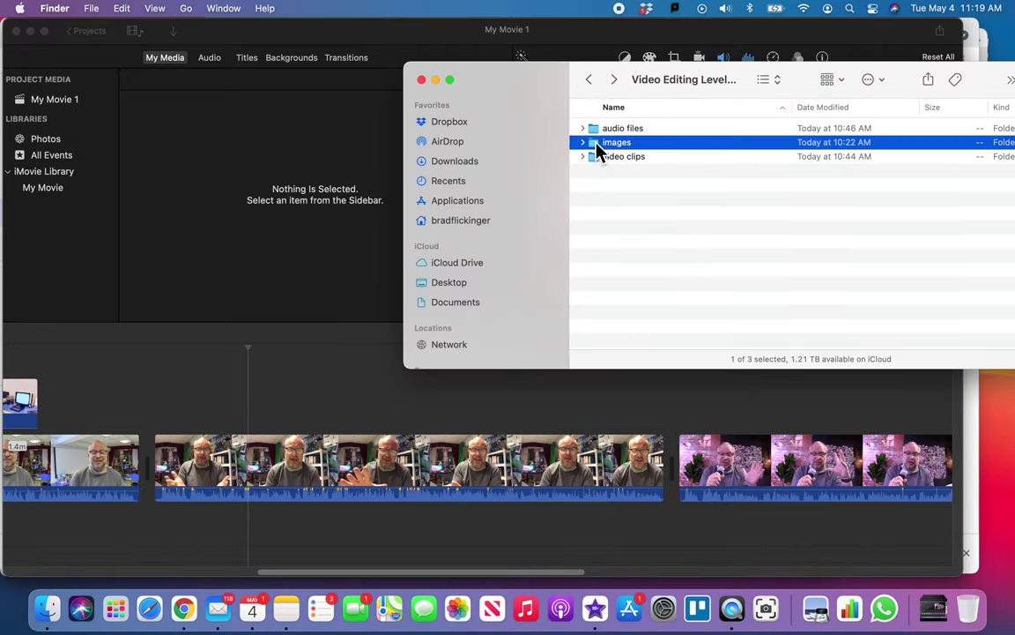